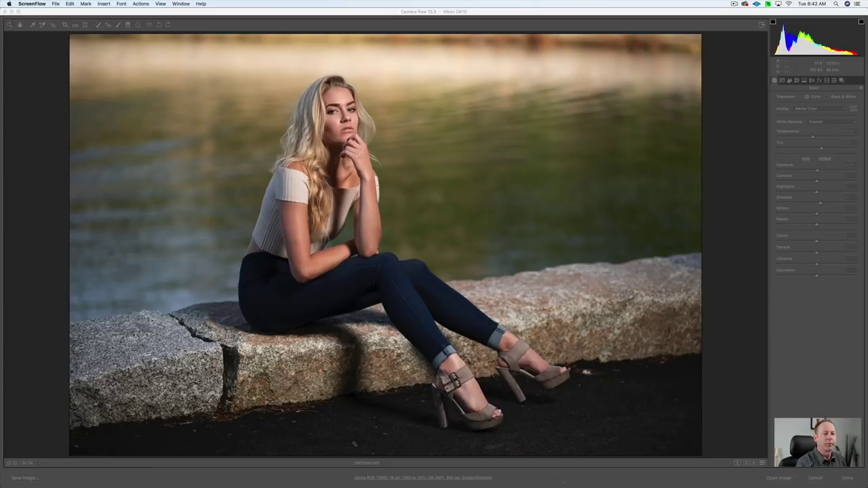
# Configure the workflow options with the Adobe RGB (1998) color space and 16 Bits/Channel depth
pyautogui.click(742, 346)
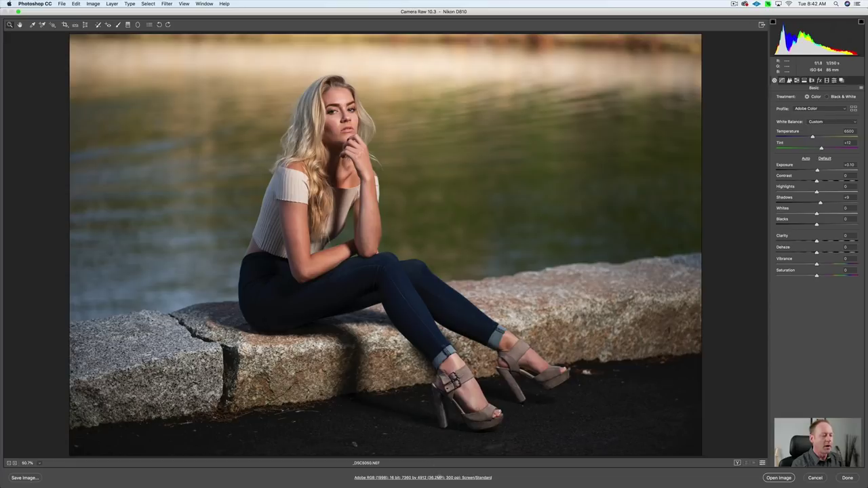
pyautogui.click(433, 478)
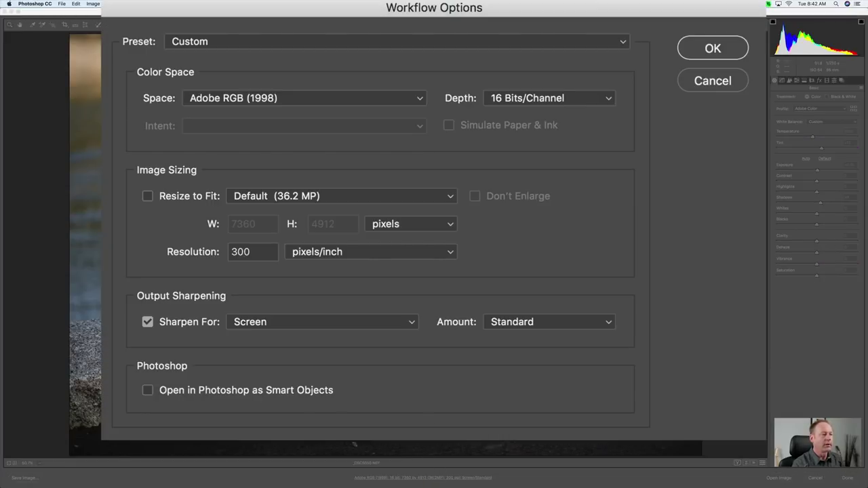
pyautogui.click(305, 98)
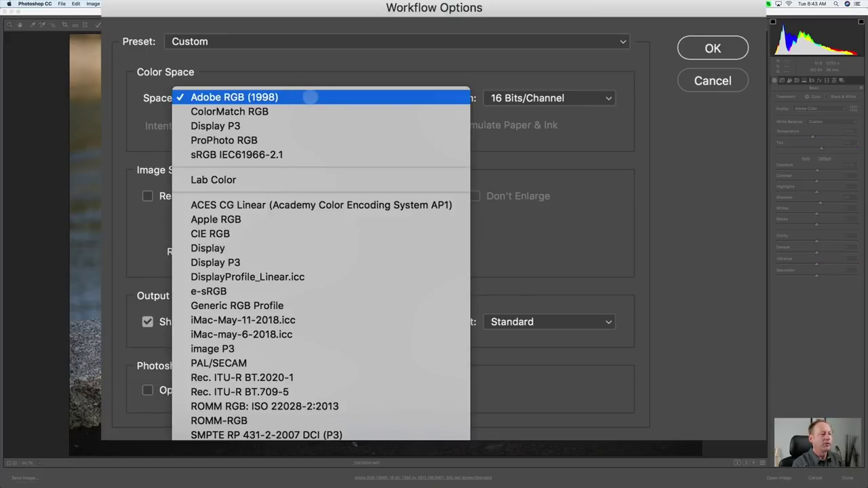
pyautogui.click(313, 97)
pyautogui.click(313, 96)
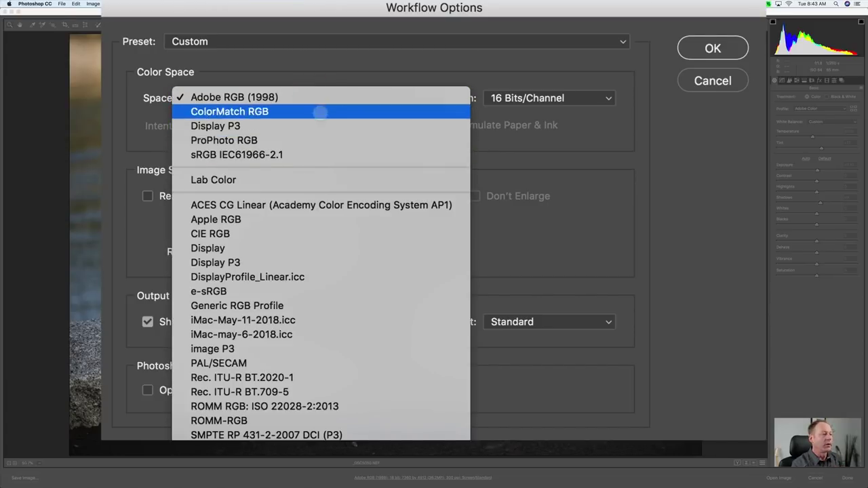
pyautogui.click(318, 97)
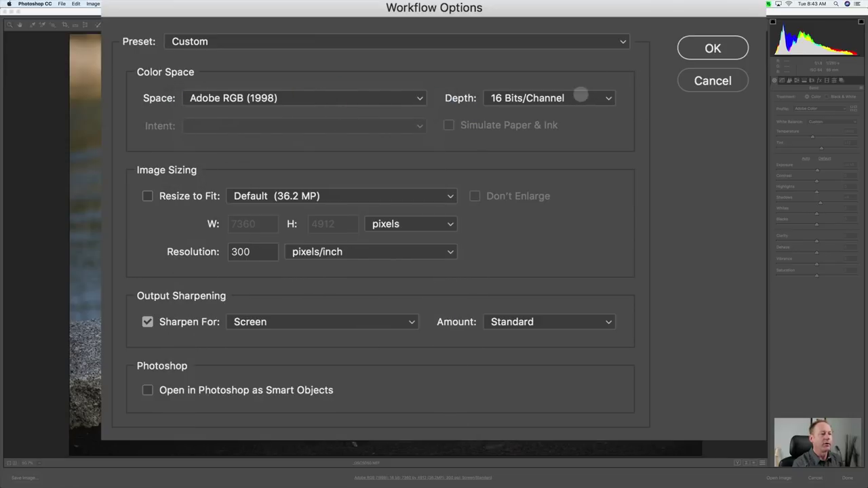
pyautogui.click(588, 98)
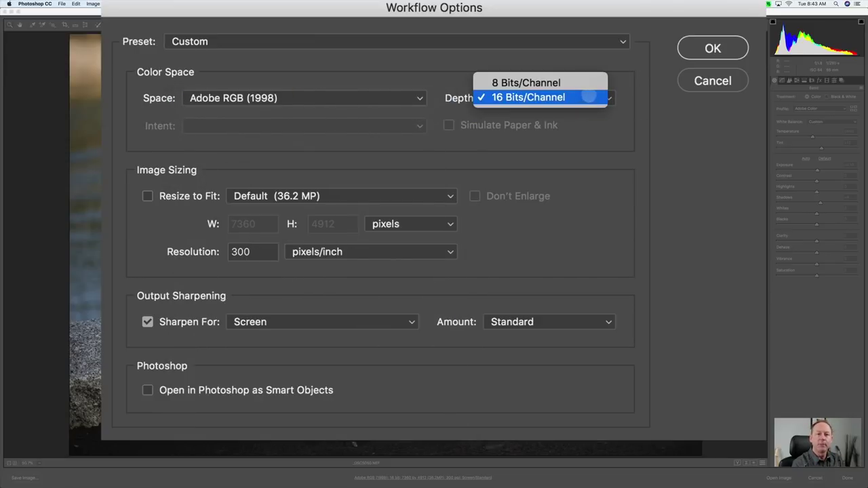
pyautogui.click(585, 98)
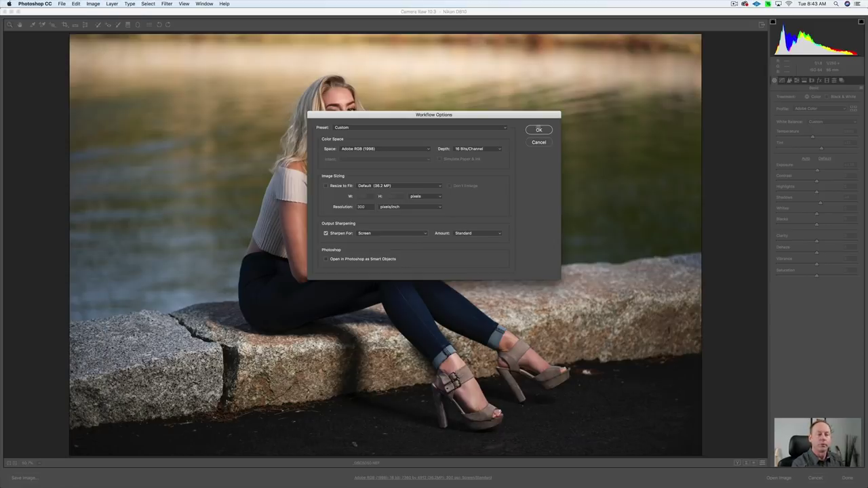
pyautogui.click(537, 129)
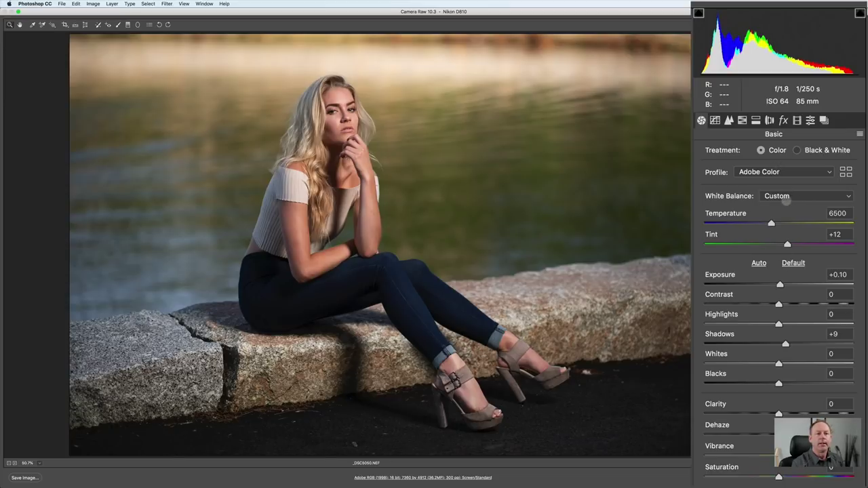
# Try the As Shot and Auto white balance presets on the portrait
pyautogui.click(789, 196)
pyautogui.click(799, 115)
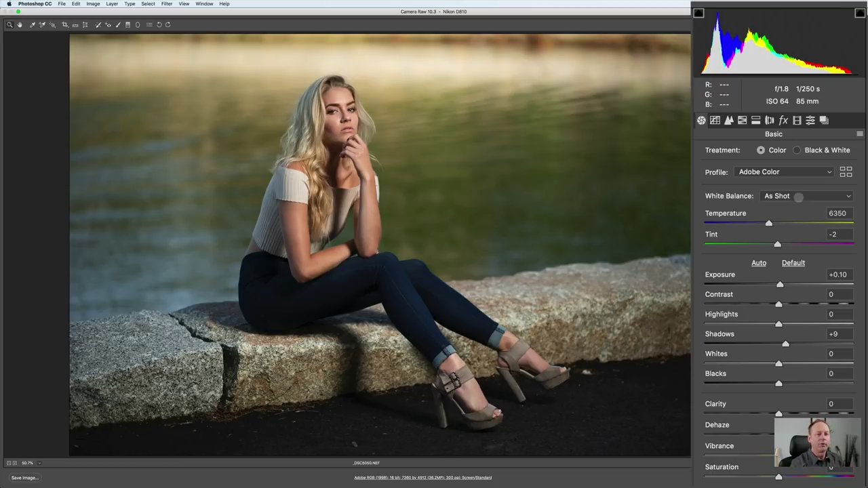
pyautogui.click(800, 195)
pyautogui.click(799, 205)
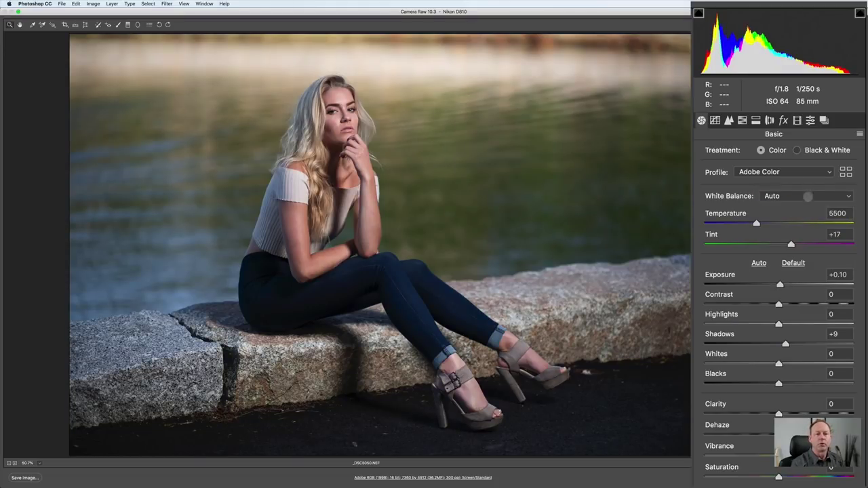
# Set the white balance to Cloudy and fine-tune the Tint to +12
pyautogui.click(802, 195)
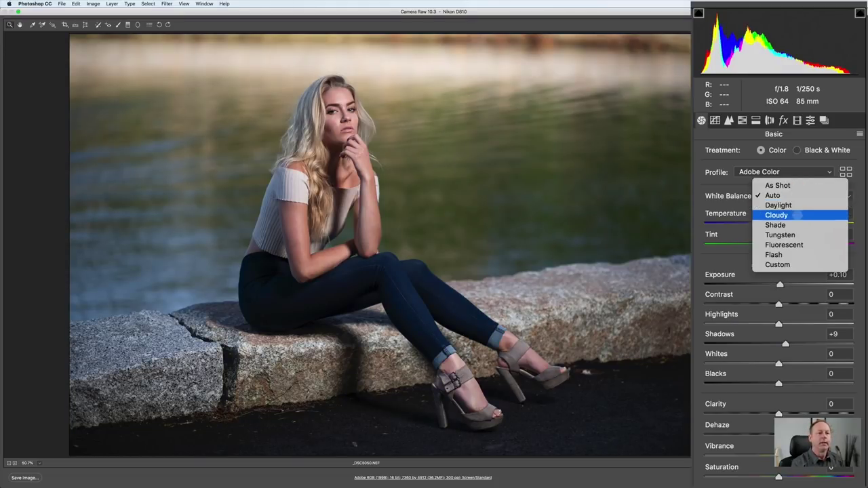
pyautogui.click(800, 214)
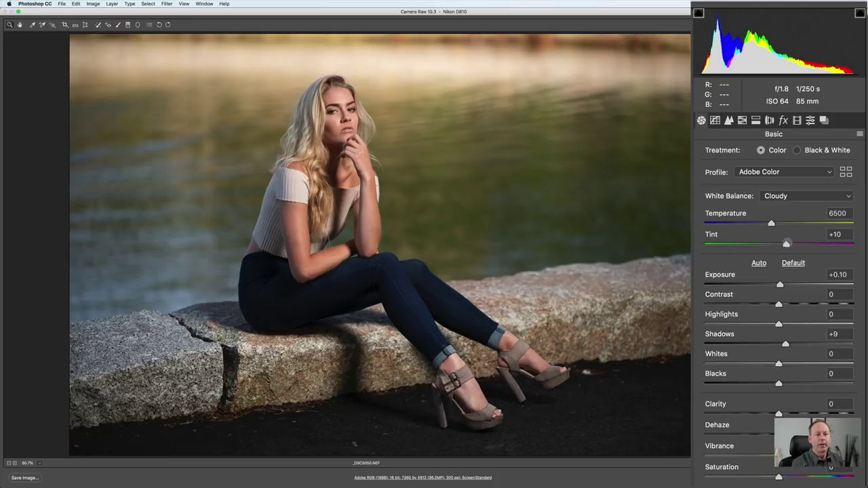
pyautogui.moveTo(786, 243)
pyautogui.mouseDown()
pyautogui.moveTo(749, 245)
pyautogui.moveTo(817, 245)
pyautogui.moveTo(785, 245)
pyautogui.mouseUp()
pyautogui.press('Up')
pyautogui.press('Up')
pyautogui.press('Up')
# Test the exposure extremes at +4.30 and -4.70 for clipping, and set Exposure to 0.00
pyautogui.moveTo(780, 284); pyautogui.dragTo(843, 284)
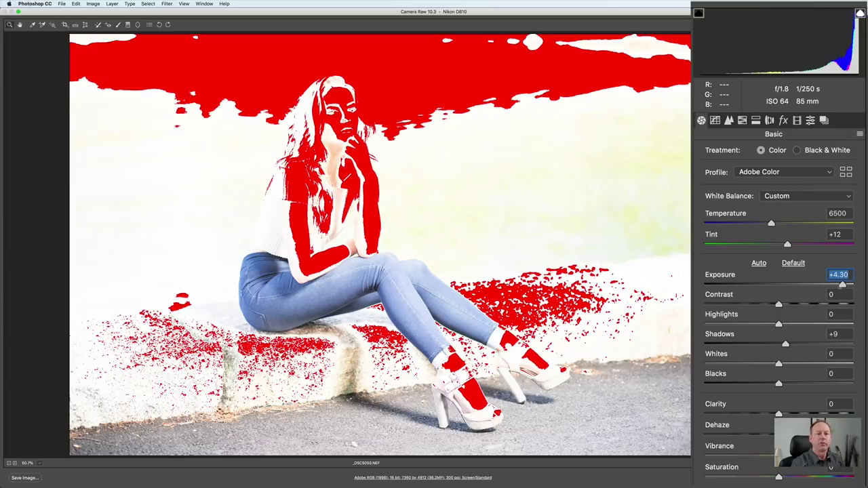
pyautogui.moveTo(842, 285); pyautogui.dragTo(705, 284)
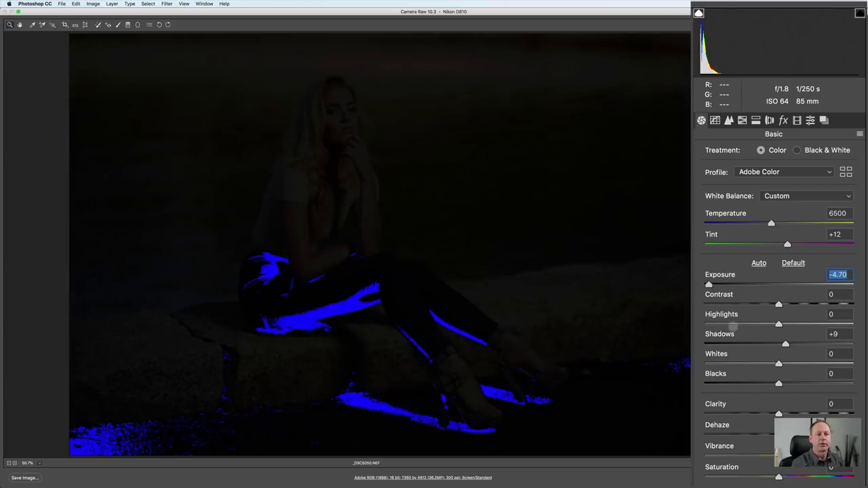
pyautogui.moveTo(709, 283); pyautogui.dragTo(775, 291)
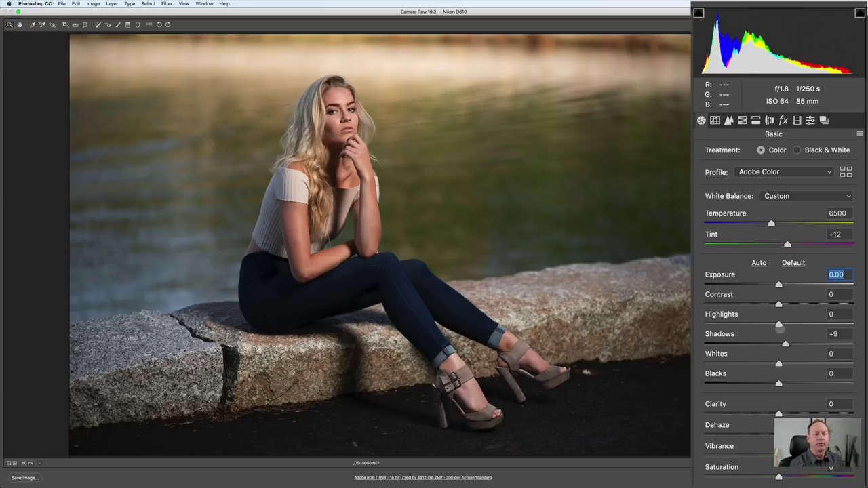
# Lower Highlights to -10 and raise Shadows slightly
pyautogui.moveTo(778, 324)
pyautogui.mouseDown()
pyautogui.moveTo(751, 322)
pyautogui.moveTo(780, 322)
pyautogui.moveTo(754, 322)
pyautogui.moveTo(771, 324)
pyautogui.mouseUp()
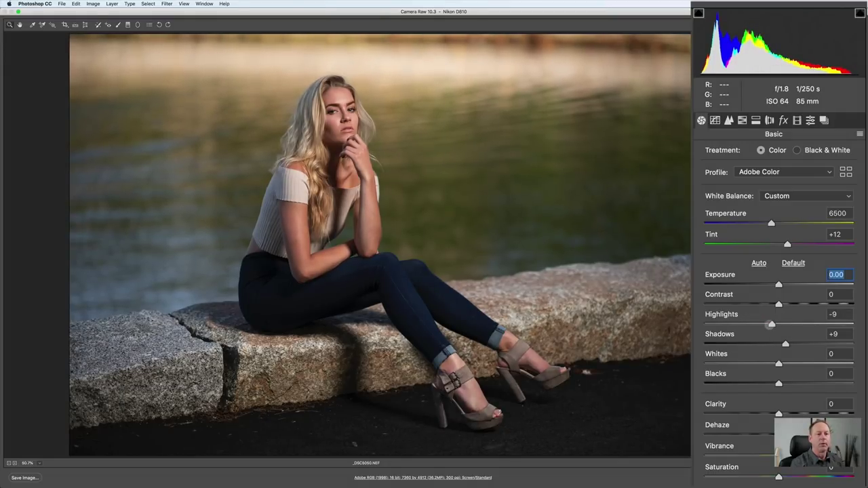
pyautogui.click(770, 325)
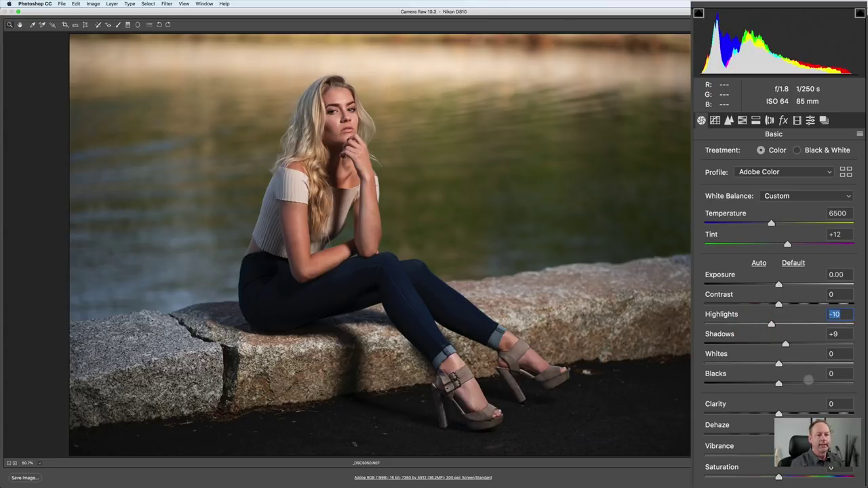
pyautogui.moveTo(786, 343)
pyautogui.mouseDown()
pyautogui.moveTo(856, 338)
pyautogui.moveTo(788, 344)
pyautogui.mouseUp()
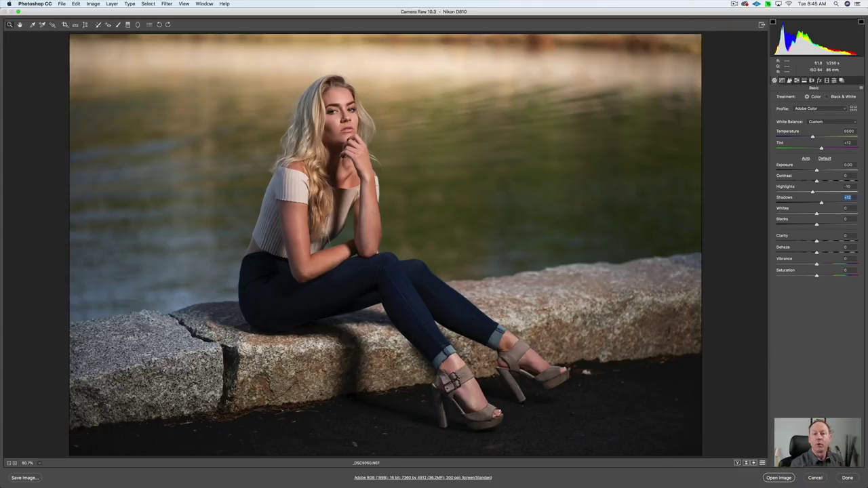
# Open the developed raw image in Photoshop and duplicate the Background layer
pyautogui.click(778, 477)
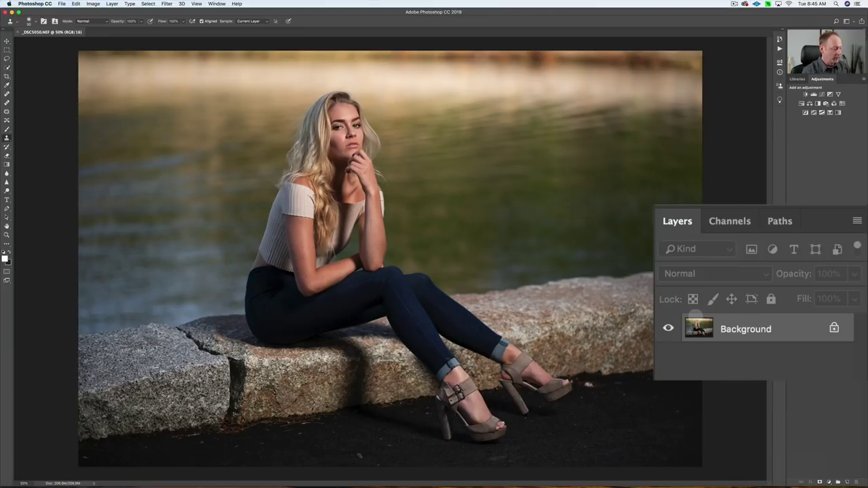
pyautogui.press('super+j')
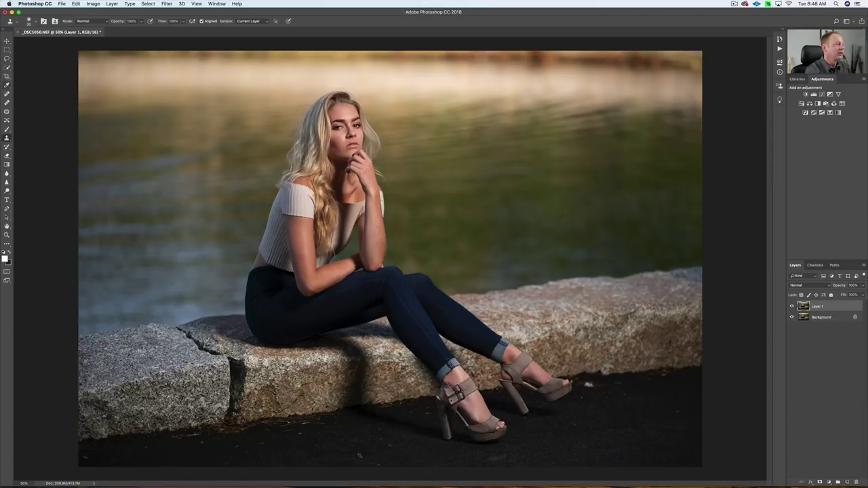
# Crop the photo by trimming the dark strip along its upper edge and a thin strip off its lower edge
pyautogui.press('c')
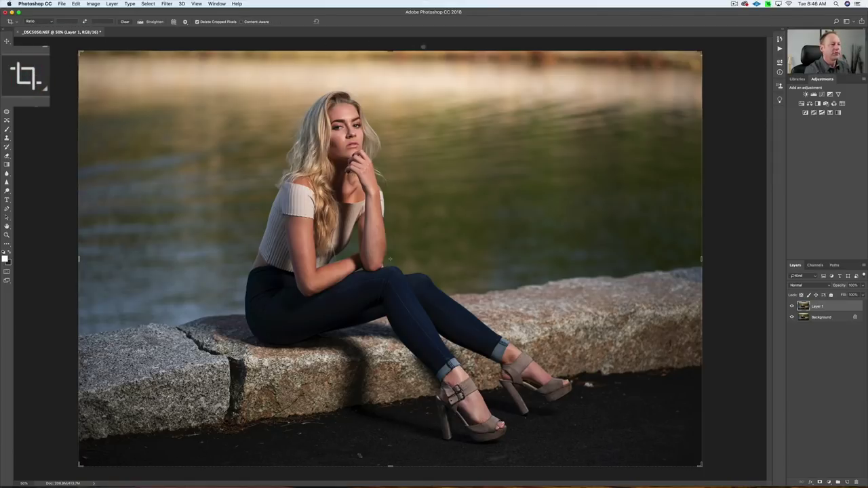
pyautogui.moveTo(390, 52); pyautogui.dragTo(392, 63)
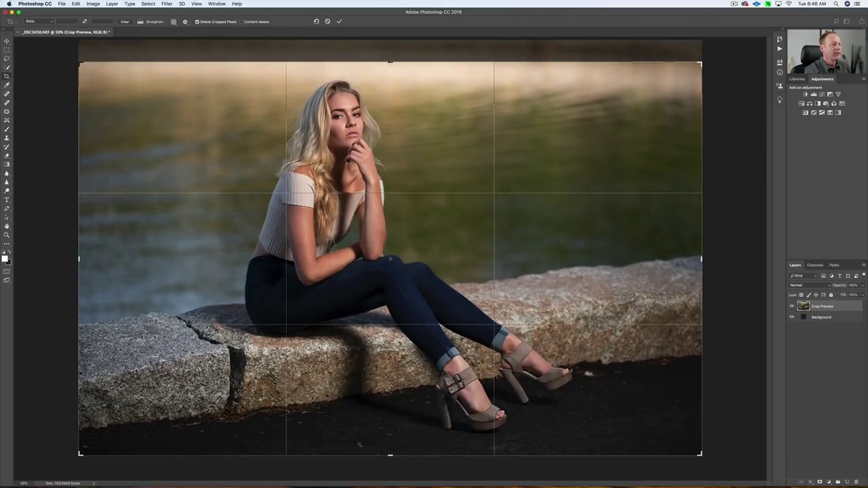
pyautogui.moveTo(391, 62); pyautogui.dragTo(390, 65)
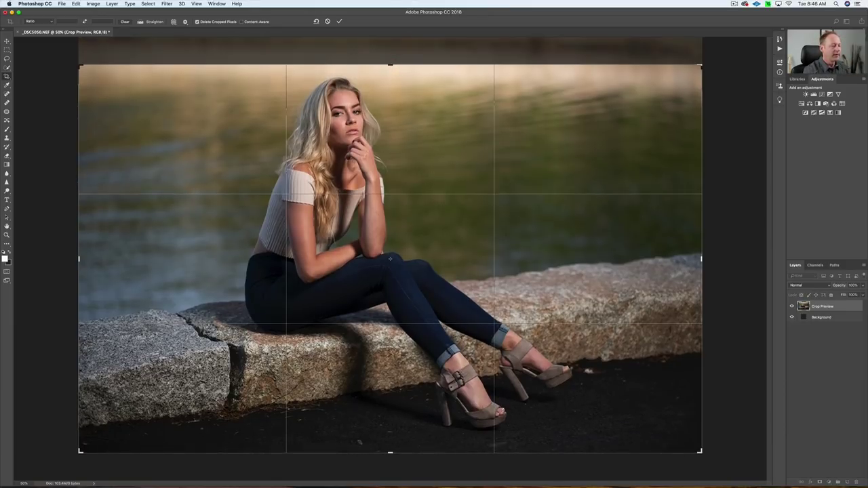
pyautogui.moveTo(390, 451); pyautogui.dragTo(390, 446)
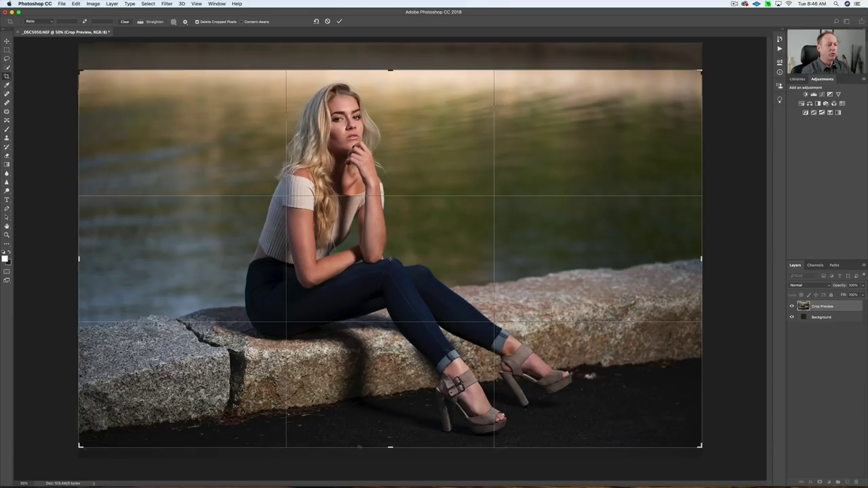
pyautogui.press('Return')
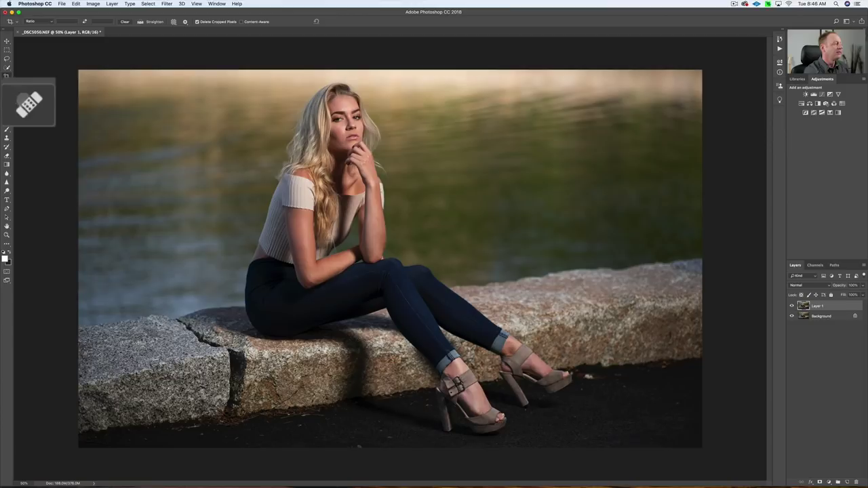
# Remove the small skin blemishes on the woman's forehead and above her eyebrows with the Healing Brush
pyautogui.press('j')
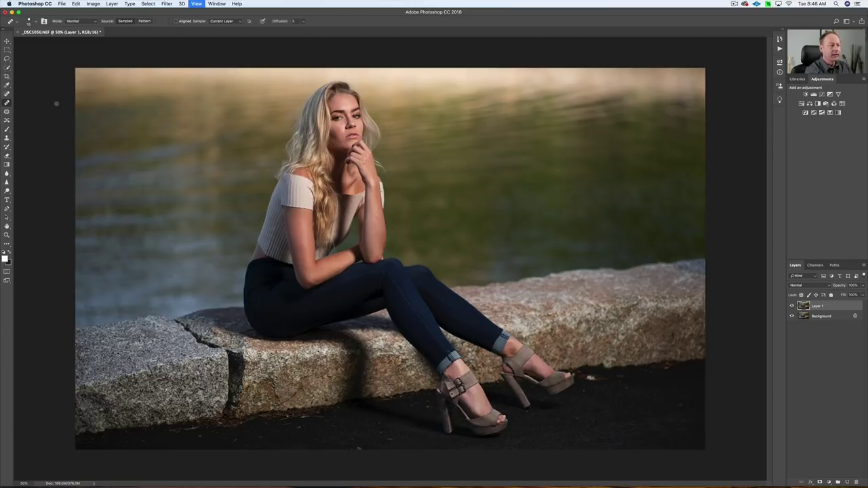
pyautogui.press('super+plus')
pyautogui.press('super+plus')
pyautogui.press('super+plus')
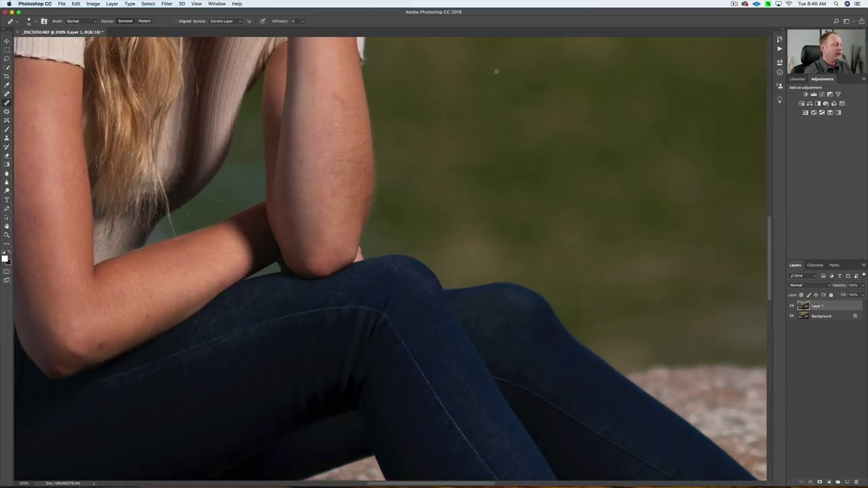
pyautogui.scroll(15, 297, 190)
pyautogui.hscroll(-6, 297, 190)
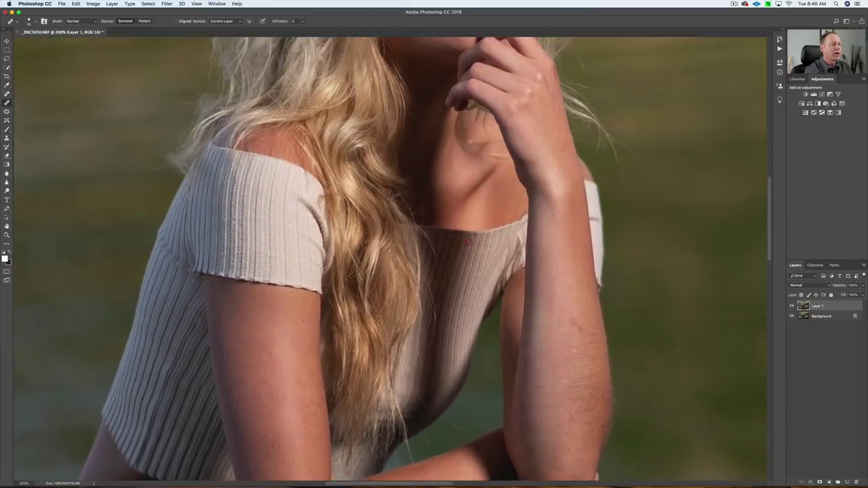
pyautogui.scroll(5, 470, 229)
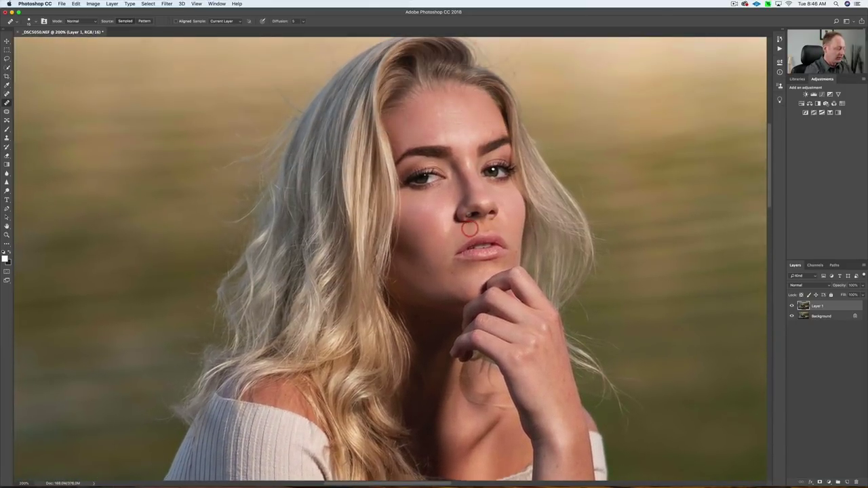
pyautogui.press('super+plus')
pyautogui.press('super+plus')
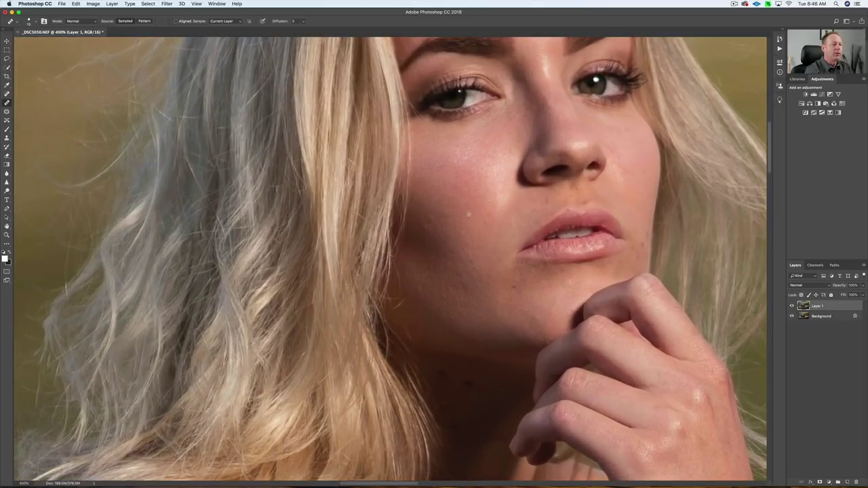
pyautogui.scroll(5, 482, 299)
pyautogui.hscroll(2, 481, 299)
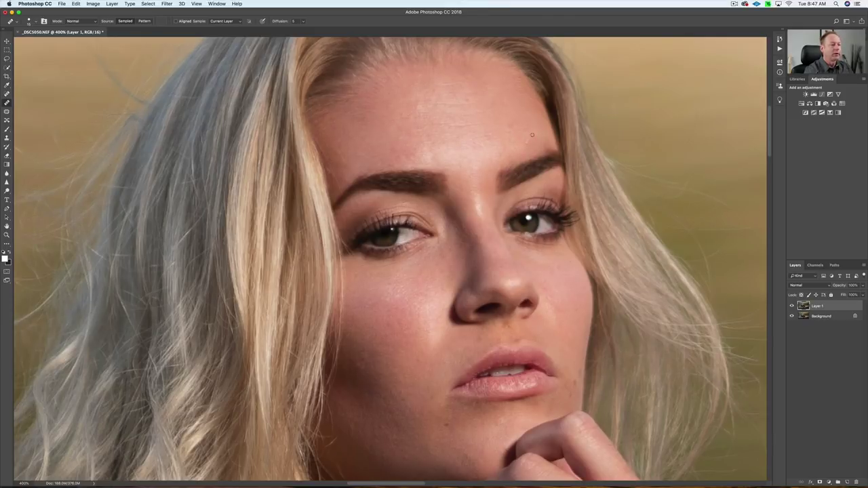
pyautogui.click(526, 141)
pyautogui.click(512, 125)
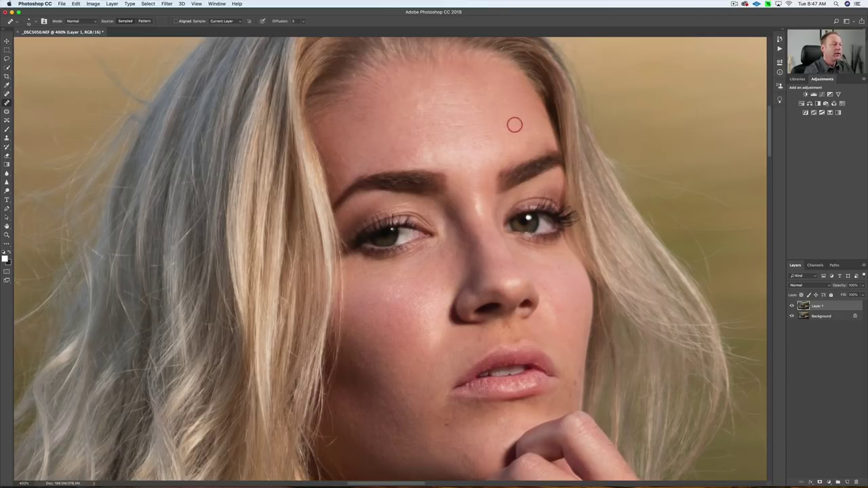
pyautogui.click(419, 108)
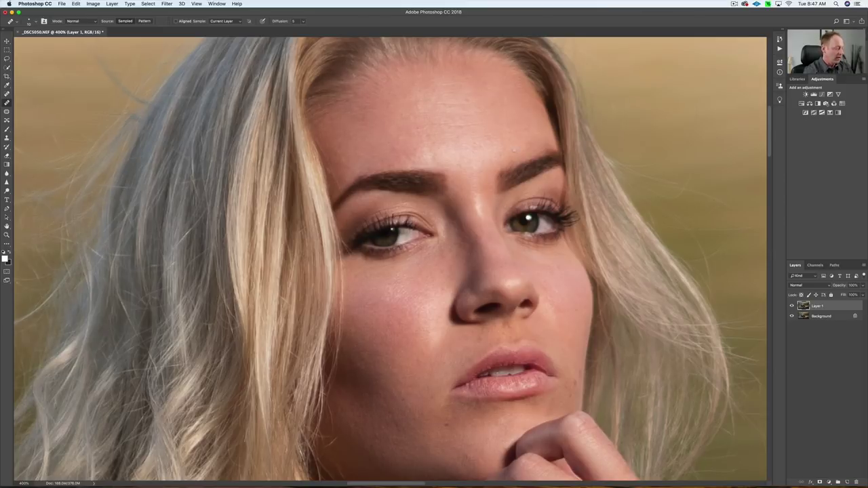
pyautogui.click(502, 156)
# Remove the small blemishes on the woman's lower face, around the chin and beside the mouth, with the Healing Brush
pyautogui.scroll(-5, 502, 156)
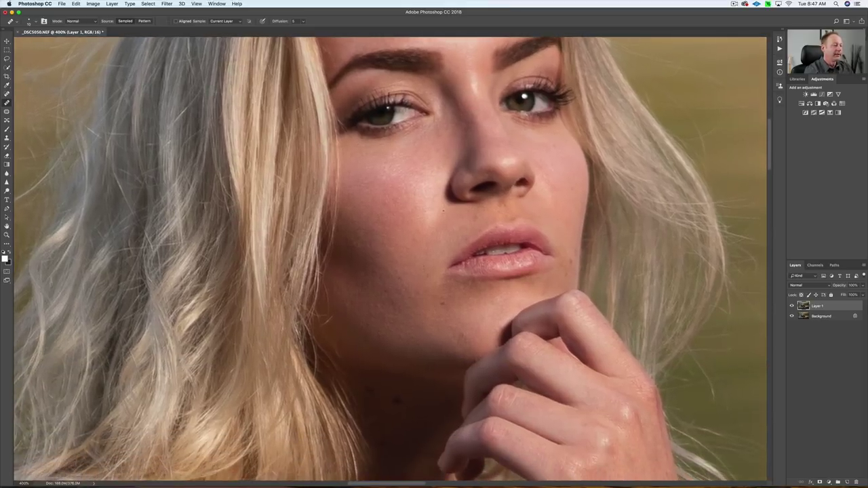
pyautogui.scroll(-3, 461, 176)
pyautogui.click(444, 135)
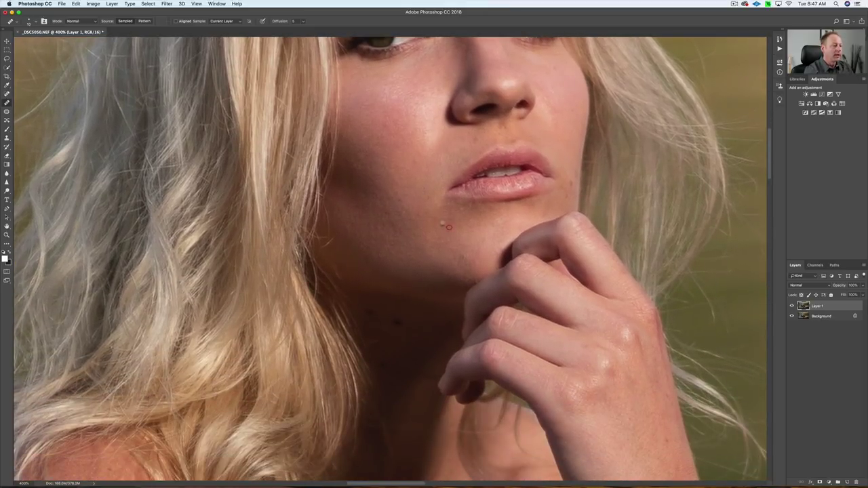
pyautogui.click(442, 225)
pyautogui.click(576, 171)
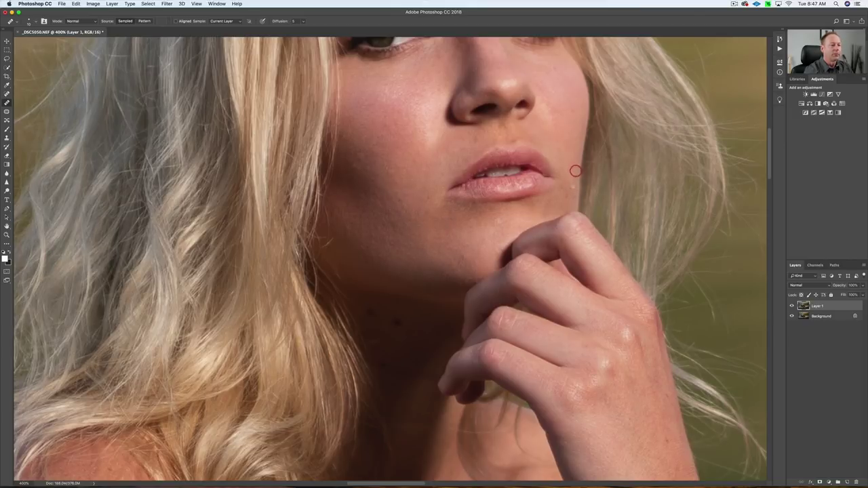
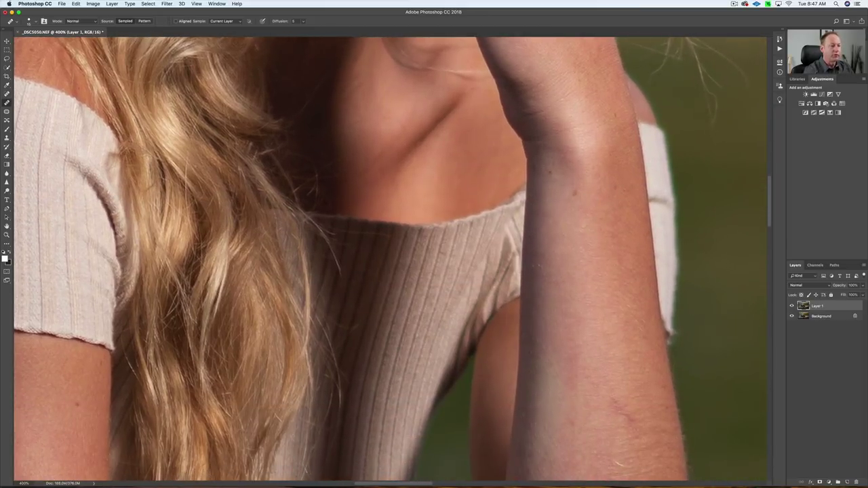
# Heal the moles, scratch marks and reddish spots on the woman's raised forearm
pyautogui.click(576, 194)
pyautogui.click(551, 166)
pyautogui.scroll(-5, 549, 136)
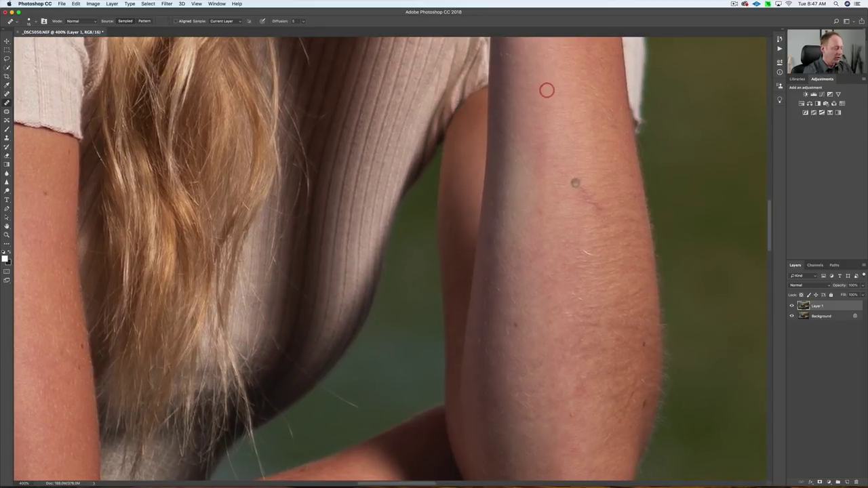
pyautogui.click(579, 196)
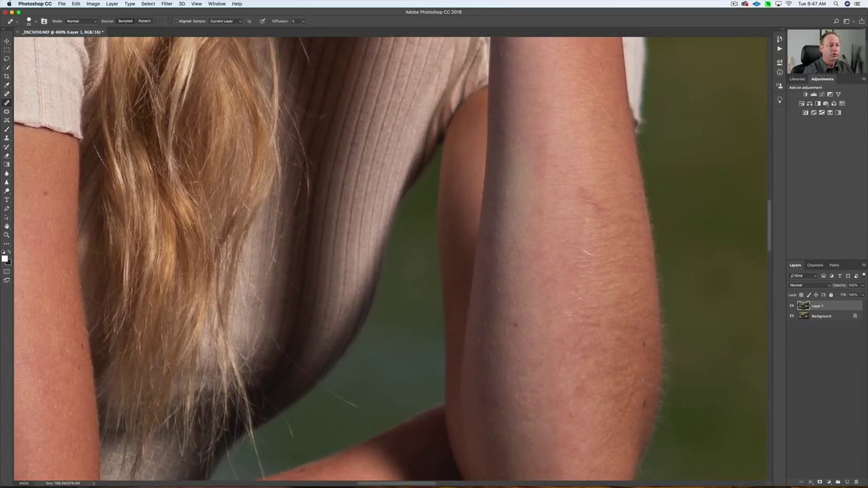
pyautogui.click(597, 201)
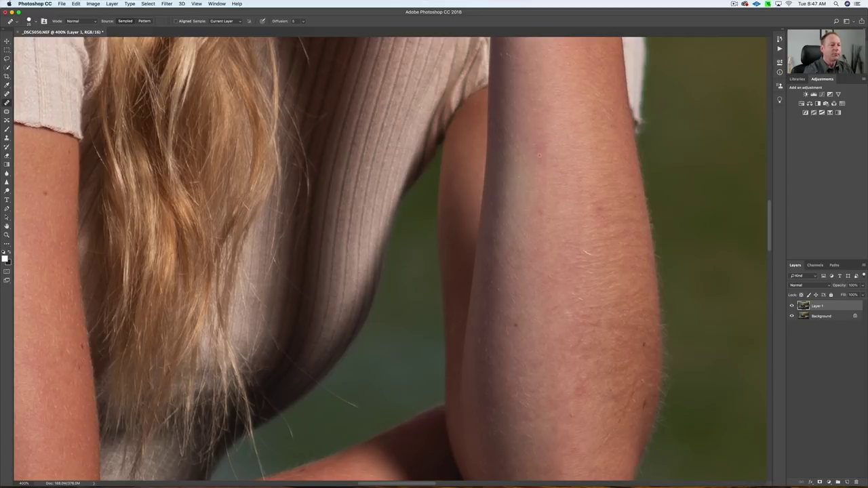
pyautogui.click(547, 138)
pyautogui.click(545, 209)
# View the whole photo and duplicate the healed Layer 1
pyautogui.press('super+0')
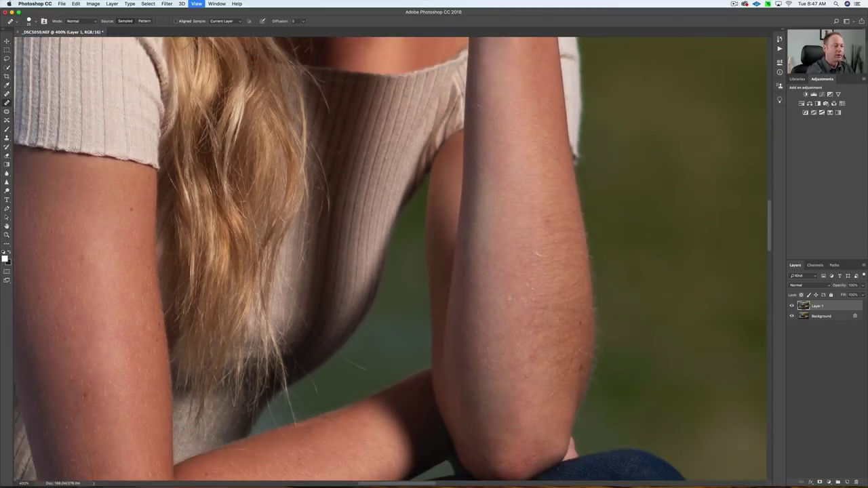
pyautogui.press('super+minus')
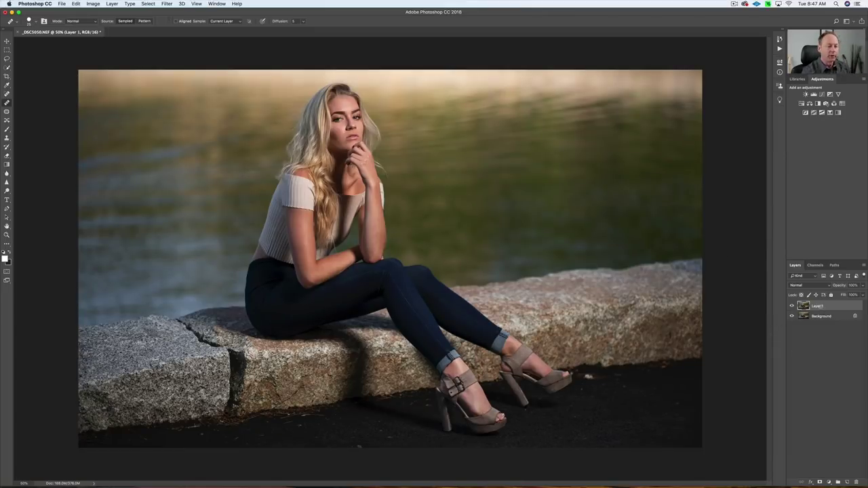
pyautogui.press('super+j')
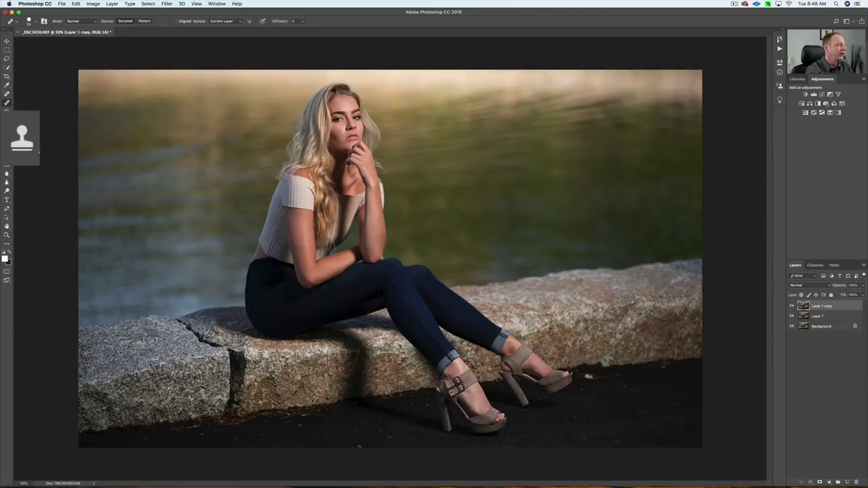
# Clone out the small orange leaf on the dark pavement behind the front shoe with the Clone Stamp
pyautogui.press('s')
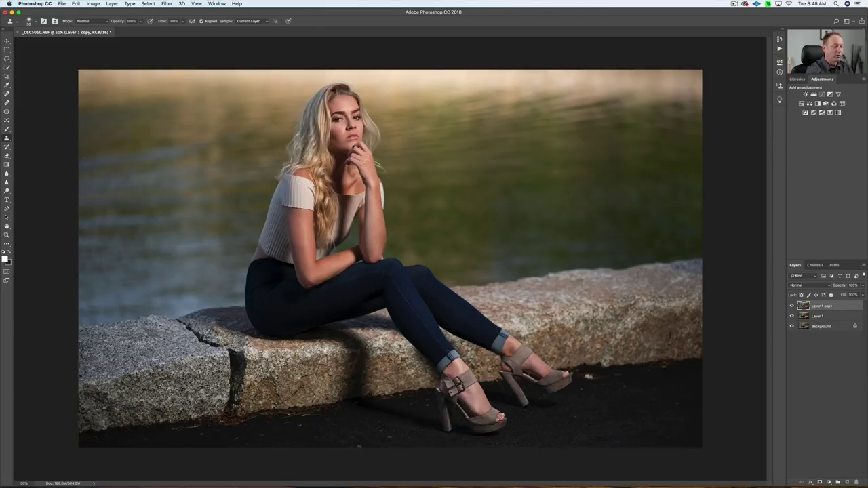
pyautogui.press('super+equal')
pyautogui.press('super+equal')
pyautogui.press('super+equal')
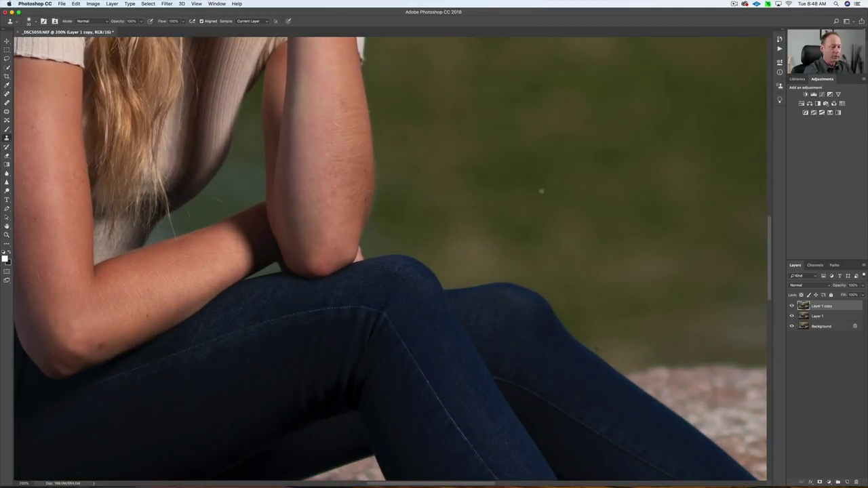
pyautogui.scroll(-15, 607, 326)
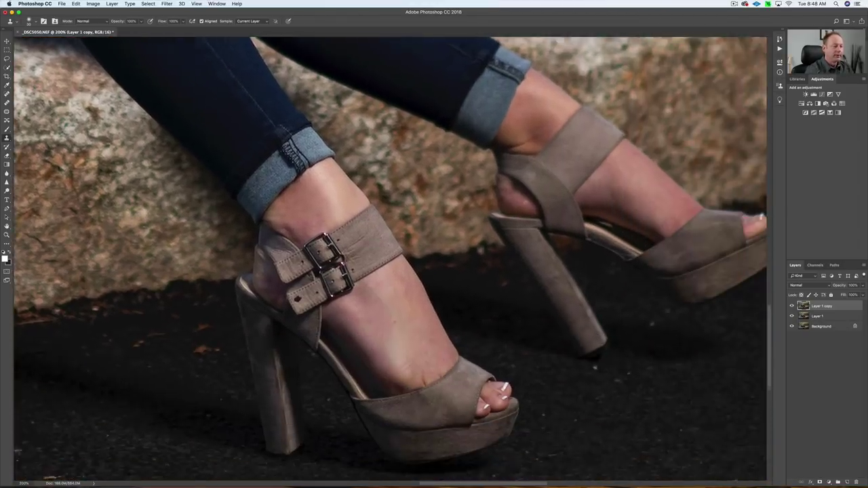
pyautogui.scroll(-3, 525, 182)
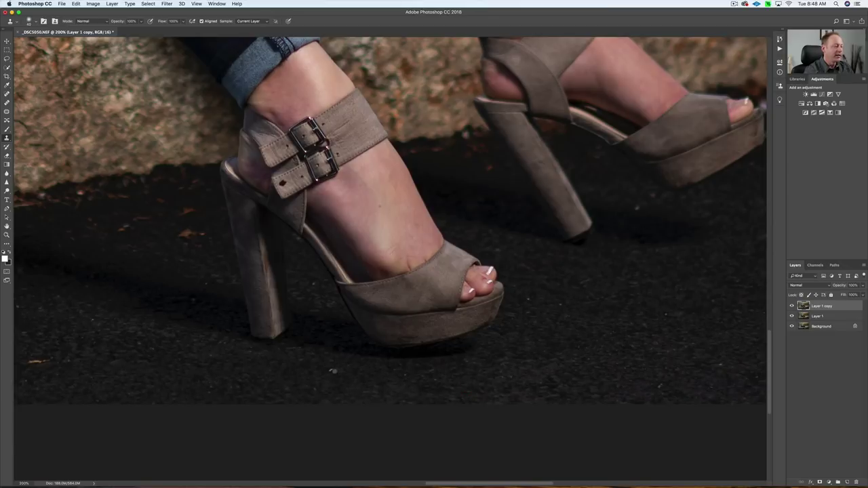
pyautogui.moveTo(51, 361); pyautogui.dragTo(29, 361)
# Clone dark pavement over the light debris and reddish leaves beyond the toe of the rear shoe
pyautogui.scroll(3, 584, 248)
pyautogui.hscroll(5, 583, 248)
pyautogui.hscroll(1, 529, 319)
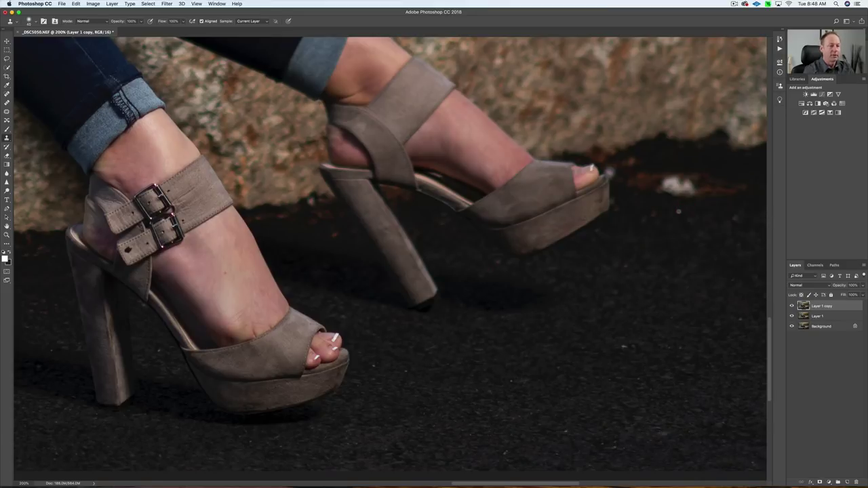
pyautogui.moveTo(670, 186)
pyautogui.mouseDown()
pyautogui.moveTo(686, 208)
pyautogui.moveTo(682, 184)
pyautogui.moveTo(693, 185)
pyautogui.moveTo(698, 207)
pyautogui.moveTo(697, 193)
pyautogui.moveTo(713, 191)
pyautogui.moveTo(713, 213)
pyautogui.moveTo(723, 189)
pyautogui.moveTo(741, 188)
pyautogui.moveTo(731, 196)
pyautogui.moveTo(699, 188)
pyautogui.moveTo(692, 176)
pyautogui.moveTo(720, 179)
pyautogui.moveTo(685, 186)
pyautogui.moveTo(687, 200)
pyautogui.moveTo(676, 184)
pyautogui.moveTo(670, 206)
pyautogui.moveTo(663, 180)
pyautogui.mouseUp()
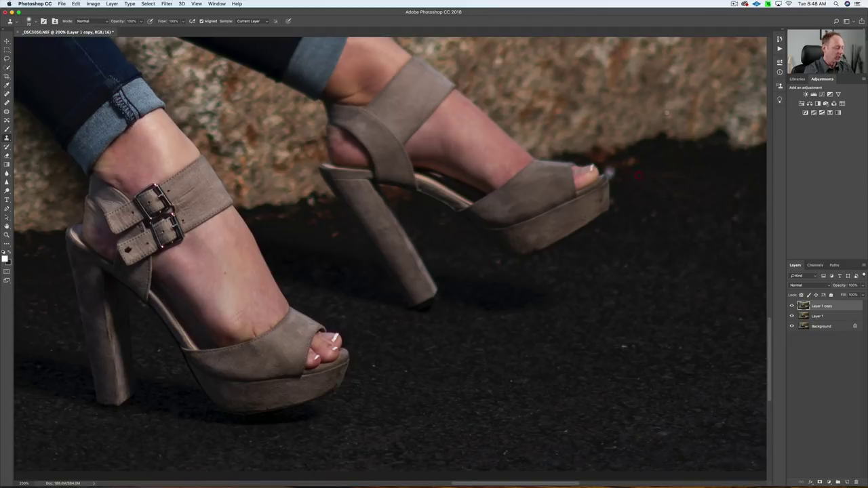
# Clone out the small bright spot touching the toe tip of the rear shoe
pyautogui.press('super+plus')
pyautogui.press('super+plus')
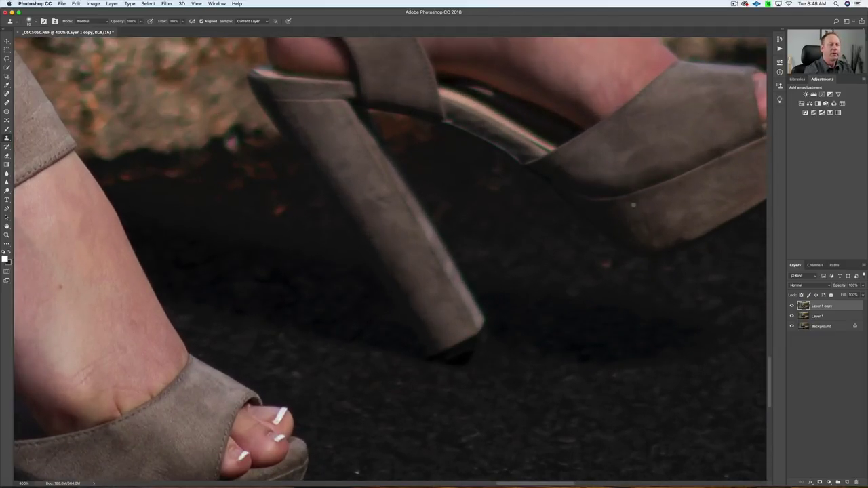
pyautogui.press('super+plus')
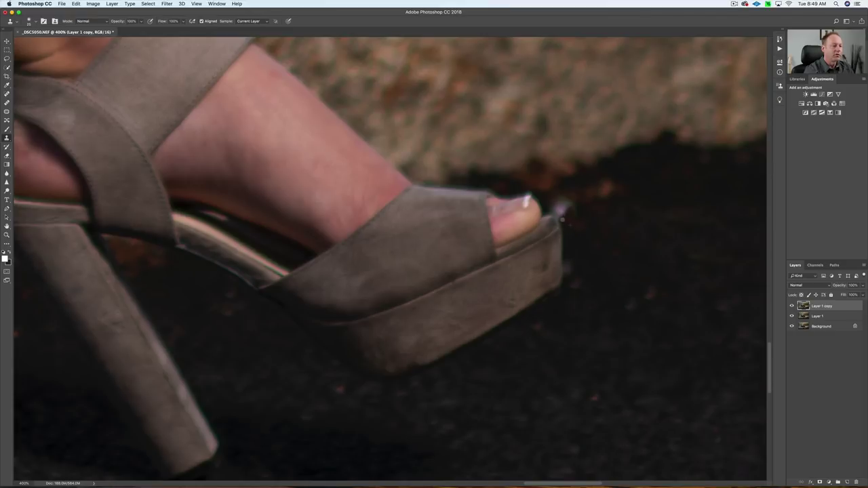
pyautogui.moveTo(561, 219)
pyautogui.mouseDown()
pyautogui.moveTo(554, 209)
pyautogui.moveTo(574, 211)
pyautogui.moveTo(555, 202)
pyautogui.mouseUp()
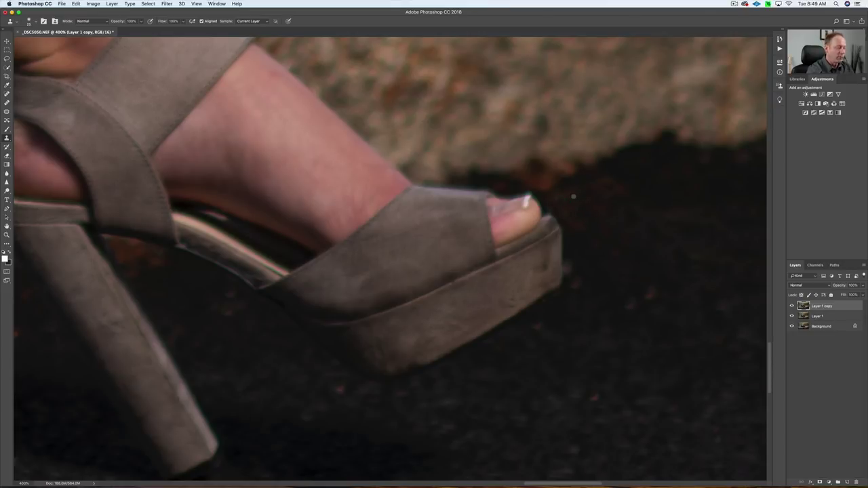
# Compare the retouched photo with the original by repeatedly showing only the Background layer and restoring all layers
pyautogui.press('super+minus')
pyautogui.press('super+minus')
pyautogui.press('super+minus')
pyautogui.press('super+minus')
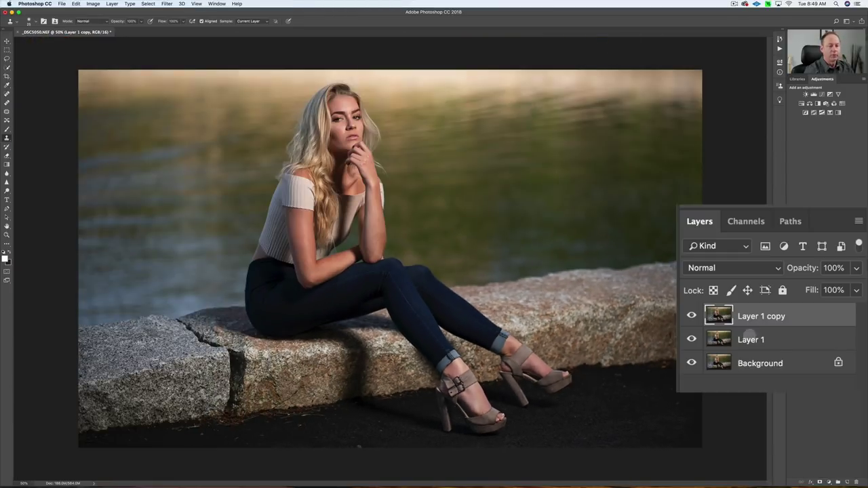
pyautogui.keyDown('alt'); pyautogui.click(691, 363); pyautogui.keyUp('alt')
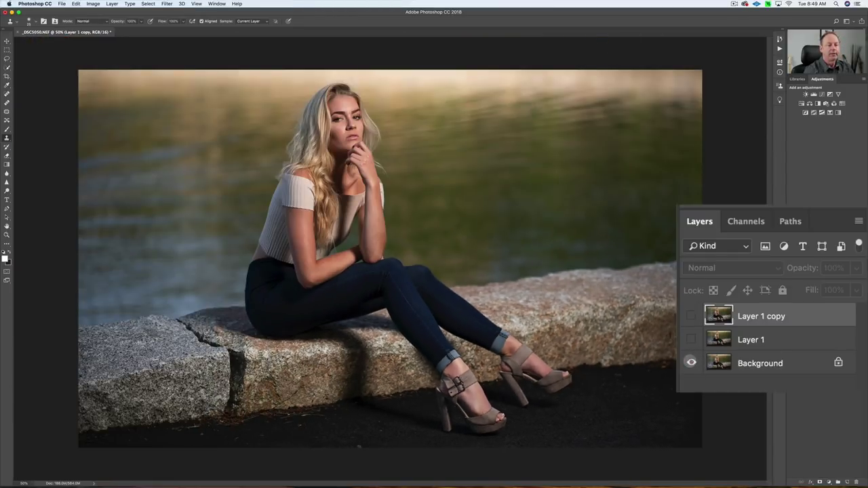
pyautogui.keyDown('alt'); pyautogui.click(691, 362); pyautogui.keyUp('alt')
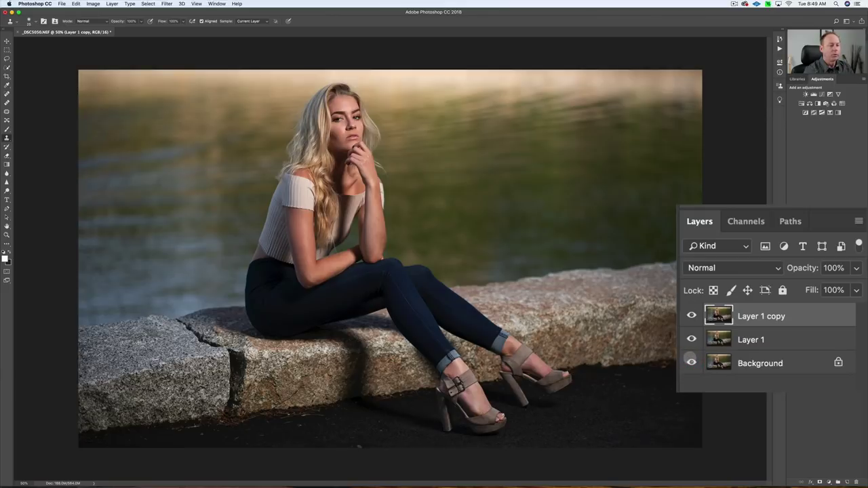
pyautogui.keyDown('alt'); pyautogui.click(690, 362); pyautogui.keyUp('alt')
pyautogui.keyDown('alt'); pyautogui.click(691, 363); pyautogui.keyUp('alt')
pyautogui.keyDown('alt'); pyautogui.click(691, 363); pyautogui.keyUp('alt')
pyautogui.keyDown('alt'); pyautogui.click(691, 362); pyautogui.keyUp('alt')
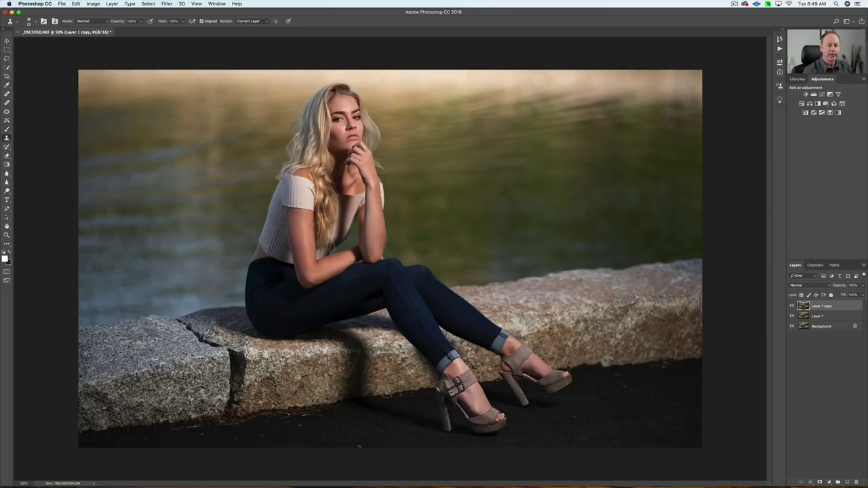
# Add a Levels adjustment layer and raise the Blue channel's black output level to 7
pyautogui.click(828, 482)
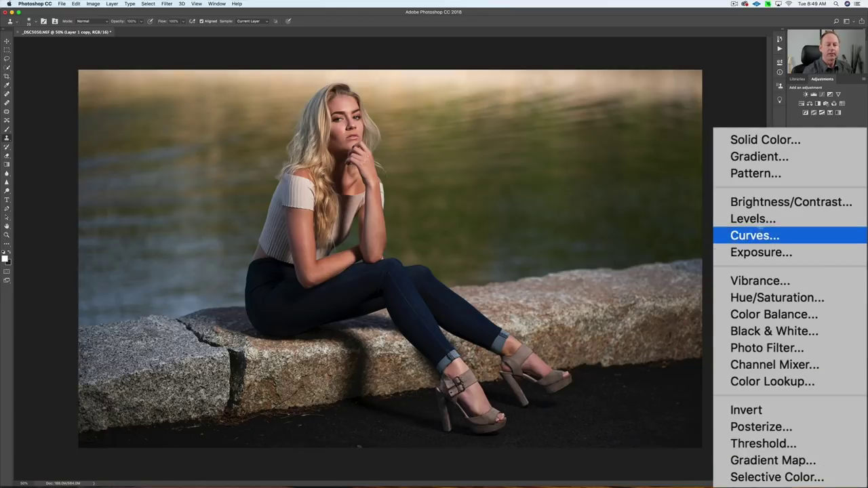
pyautogui.click(825, 380)
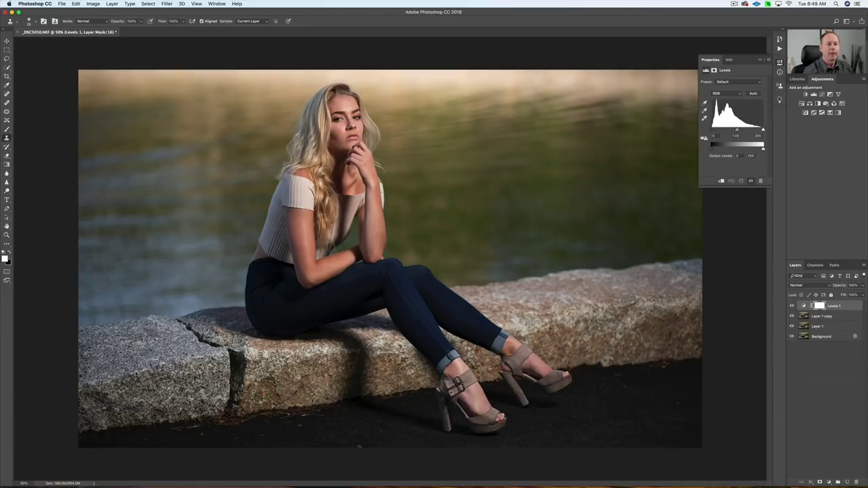
pyautogui.click(724, 94)
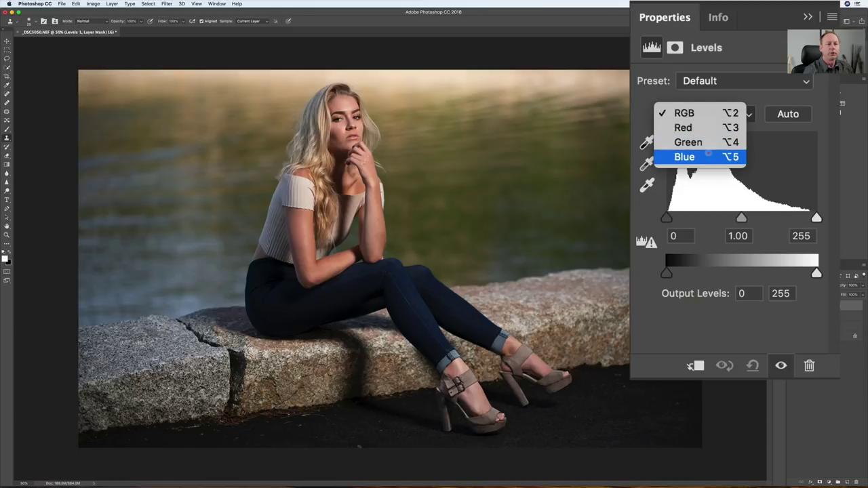
pyautogui.click(708, 155)
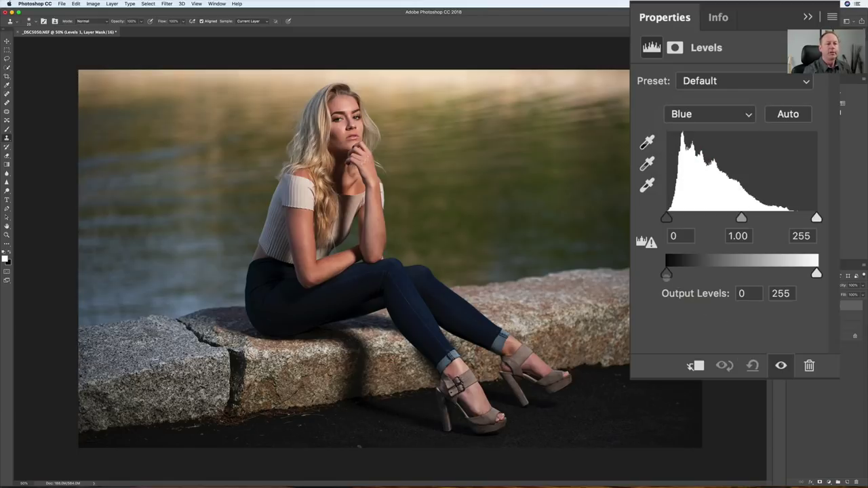
pyautogui.moveTo(666, 274)
pyautogui.mouseDown()
pyautogui.moveTo(730, 273)
pyautogui.moveTo(670, 272)
pyautogui.mouseUp()
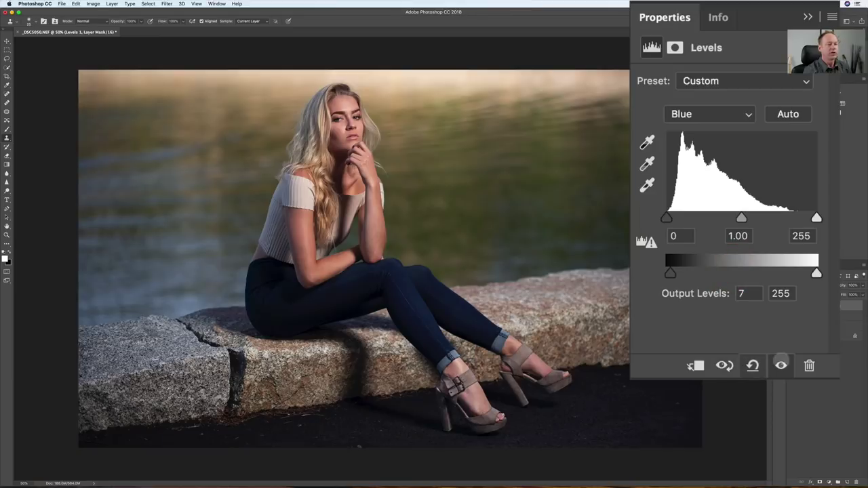
# Lower the Blue channel's white output level to 250 and slightly reduce its black output level
pyautogui.moveTo(816, 272)
pyautogui.mouseDown()
pyautogui.moveTo(750, 272)
pyautogui.moveTo(816, 273)
pyautogui.mouseUp()
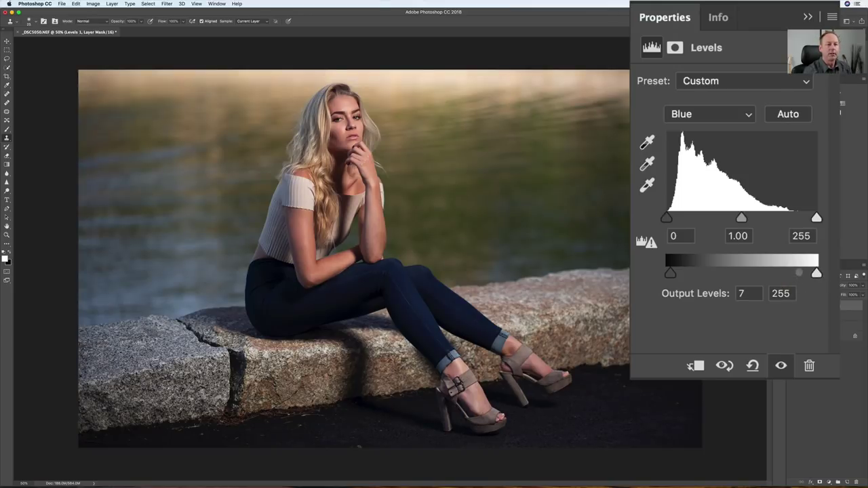
pyautogui.moveTo(816, 274); pyautogui.dragTo(813, 274)
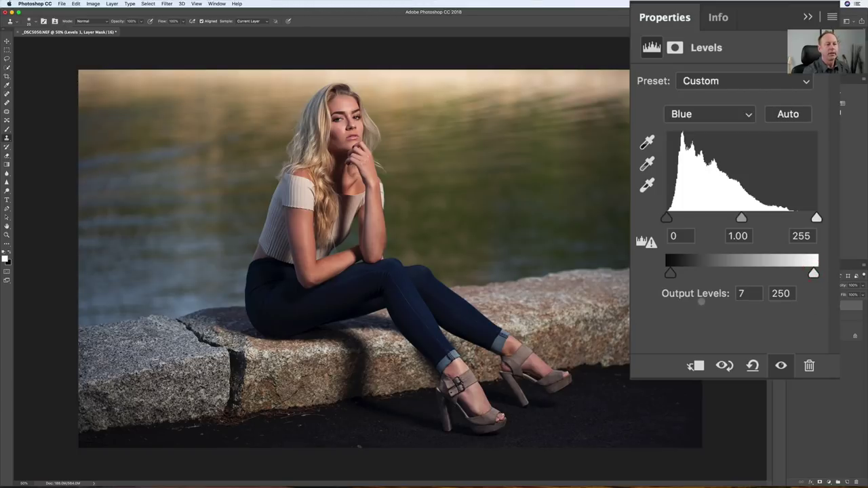
pyautogui.moveTo(670, 274)
pyautogui.mouseDown()
pyautogui.moveTo(649, 275)
pyautogui.moveTo(669, 274)
pyautogui.mouseUp()
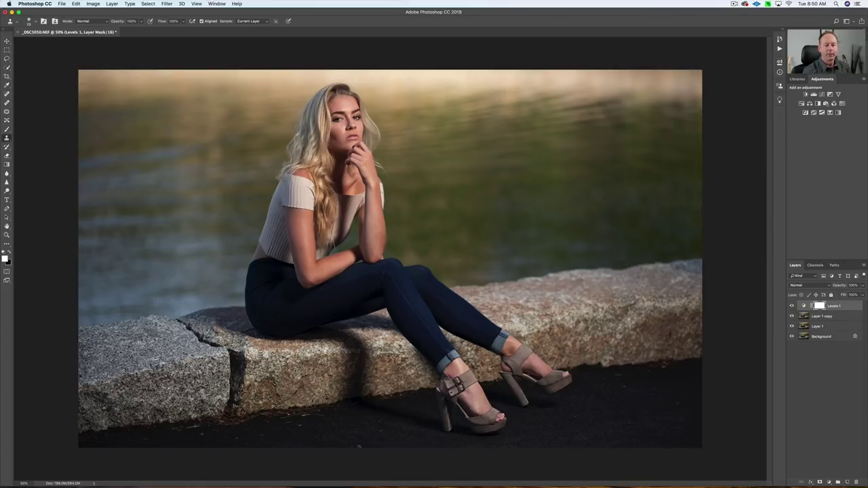
# Add a Curves adjustment layer with an RGB S-curve, raising the highlights from 170 to 194 and gently lowering the shadows
pyautogui.click(827, 482)
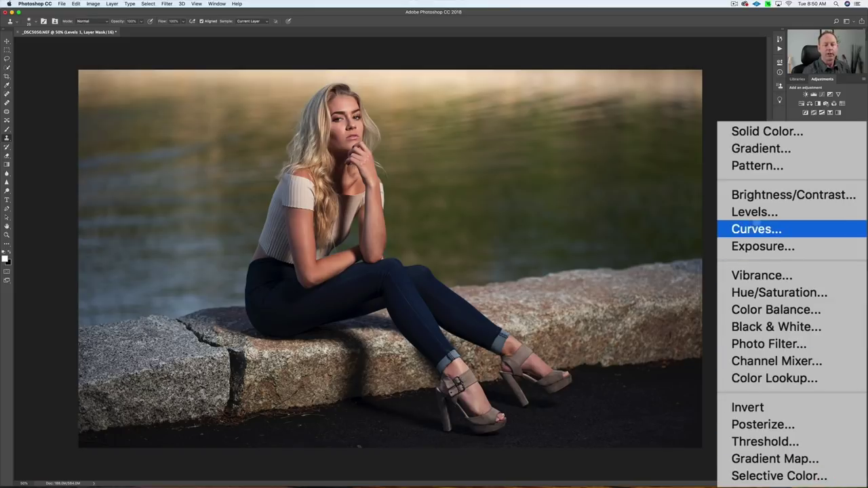
pyautogui.click(753, 229)
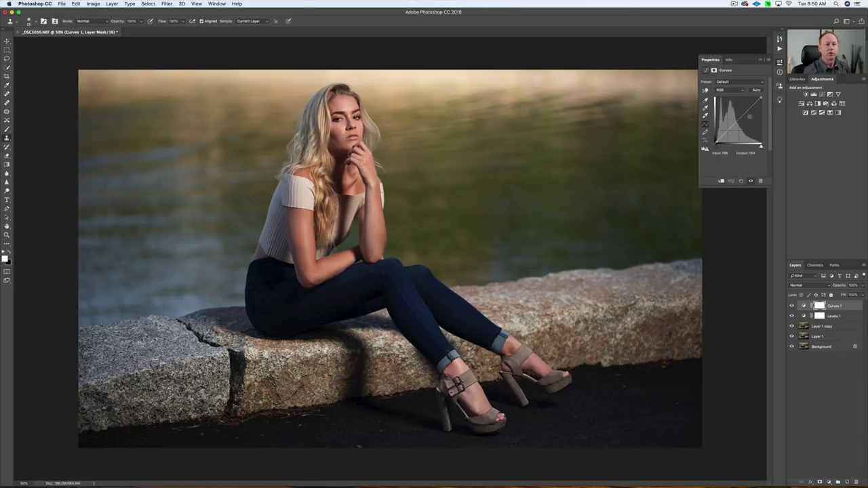
pyautogui.moveTo(709, 273); pyautogui.dragTo(716, 278)
pyautogui.moveTo(791, 200); pyautogui.dragTo(775, 189)
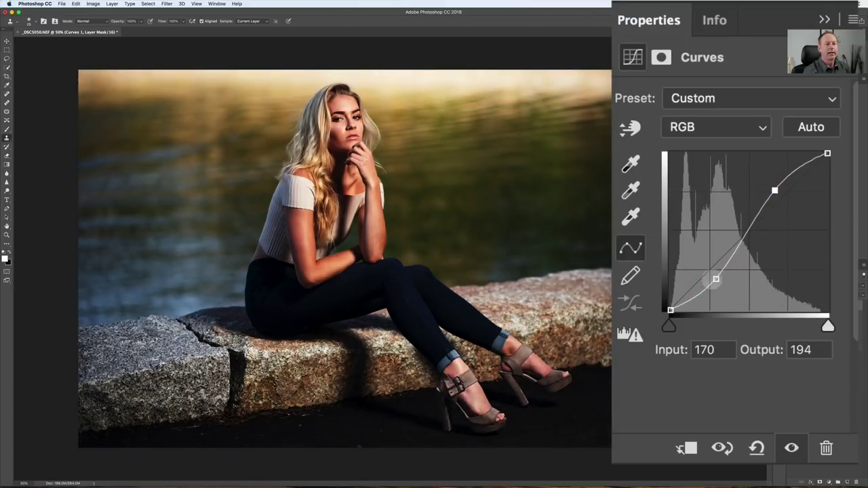
pyautogui.moveTo(716, 279); pyautogui.dragTo(730, 259)
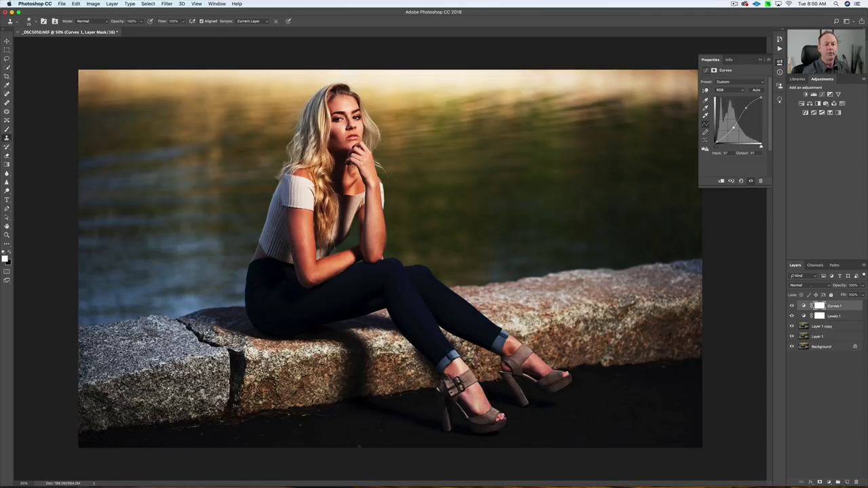
# Set the Curves 1 layer's blend mode to Luminosity and reduce its opacity to 24%
pyautogui.click(804, 285)
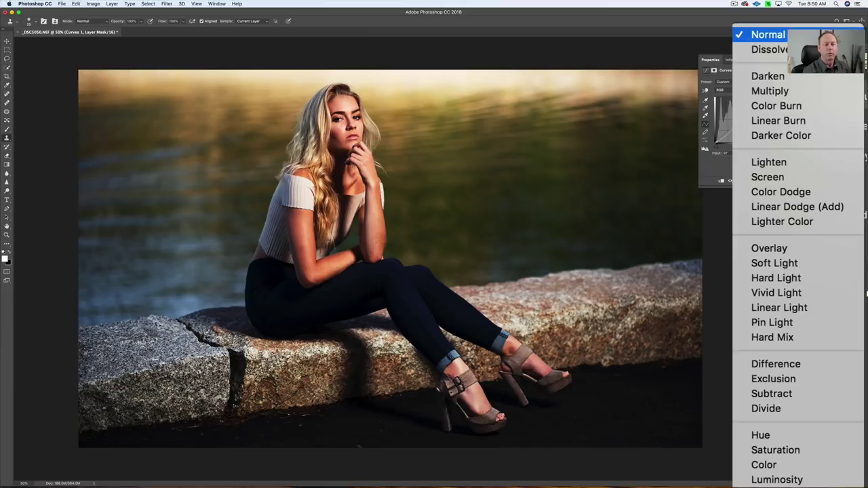
pyautogui.click(777, 479)
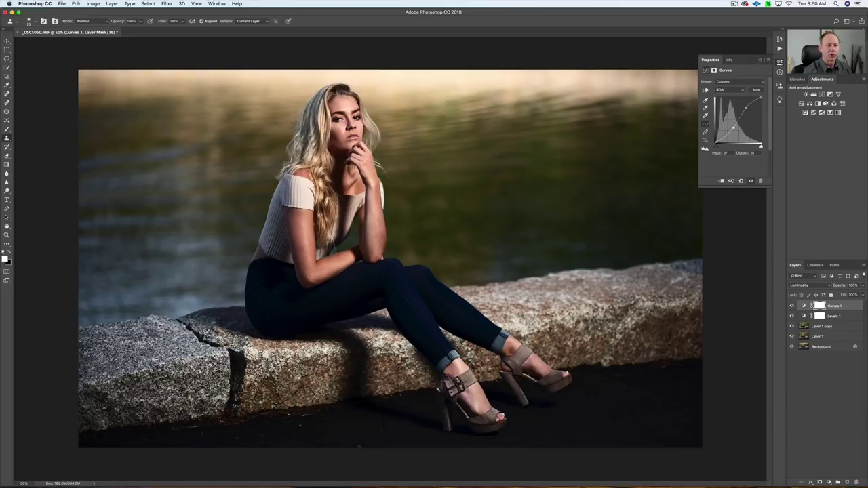
pyautogui.click(760, 60)
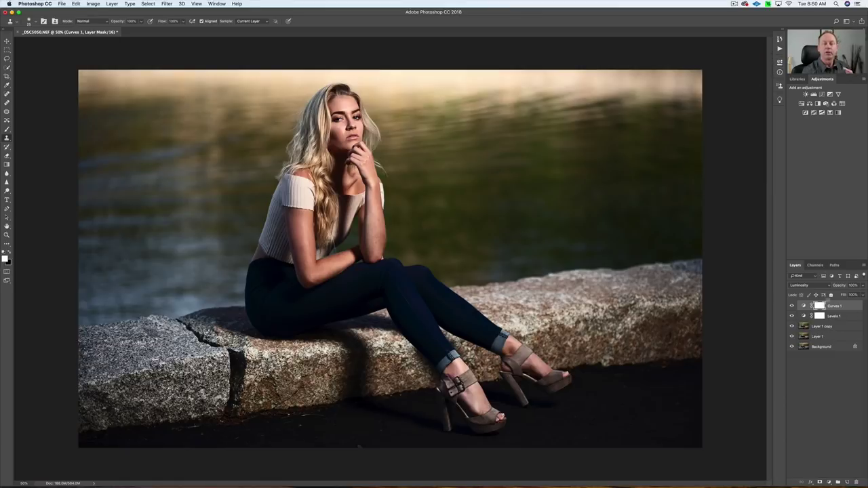
pyautogui.moveTo(783, 242); pyautogui.dragTo(703, 247)
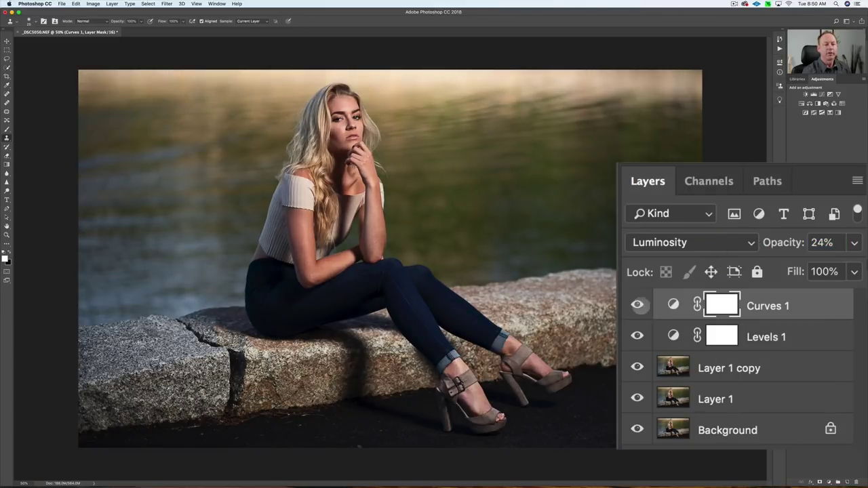
# Raise the Curves 1 layer's opacity to 29%, checking the contrast with the layer hidden and shown
pyautogui.click(638, 305)
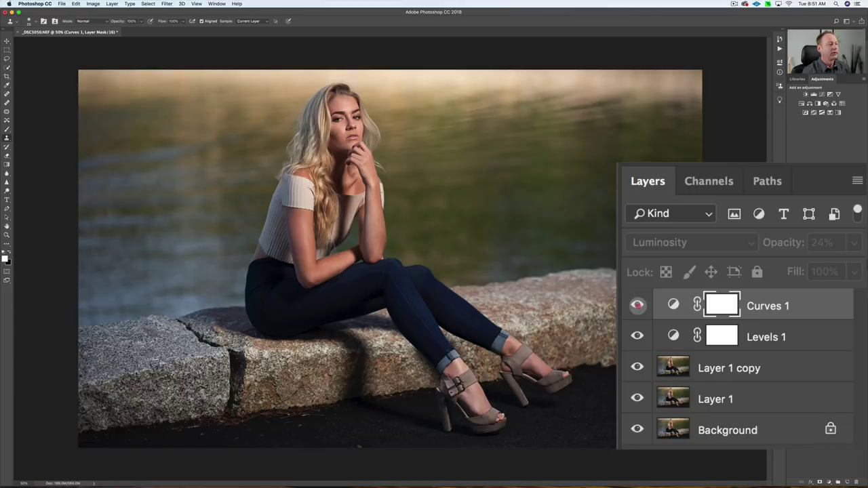
pyautogui.click(637, 305)
pyautogui.moveTo(775, 242); pyautogui.dragTo(784, 243)
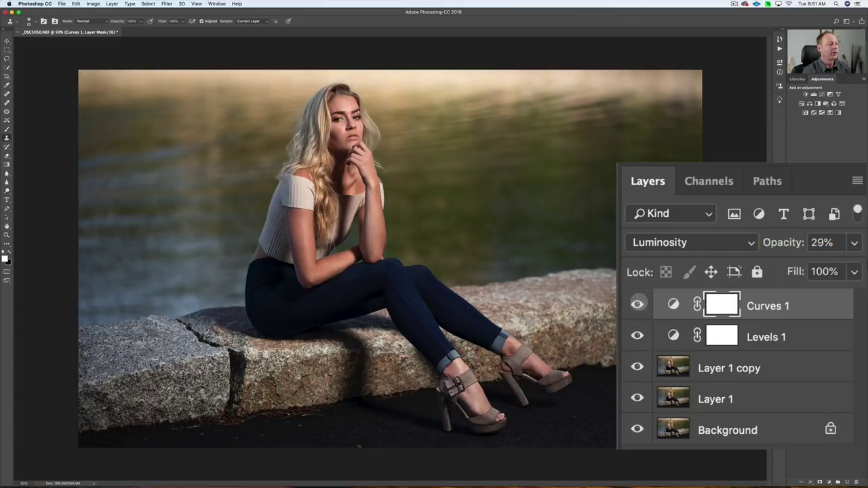
pyautogui.click(637, 305)
pyautogui.click(637, 306)
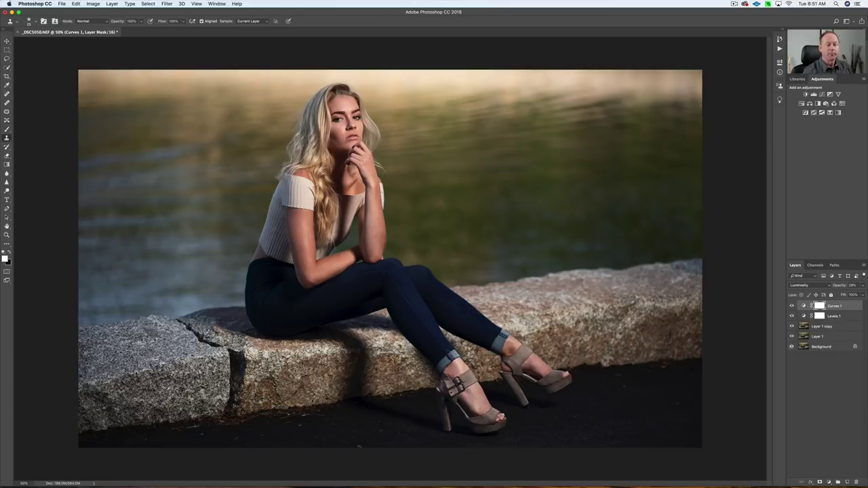
# Compare the graded photo with the original by alternately showing only the Background layer and all layers
pyautogui.keyDown('alt'); pyautogui.click(791, 347); pyautogui.keyUp('alt')
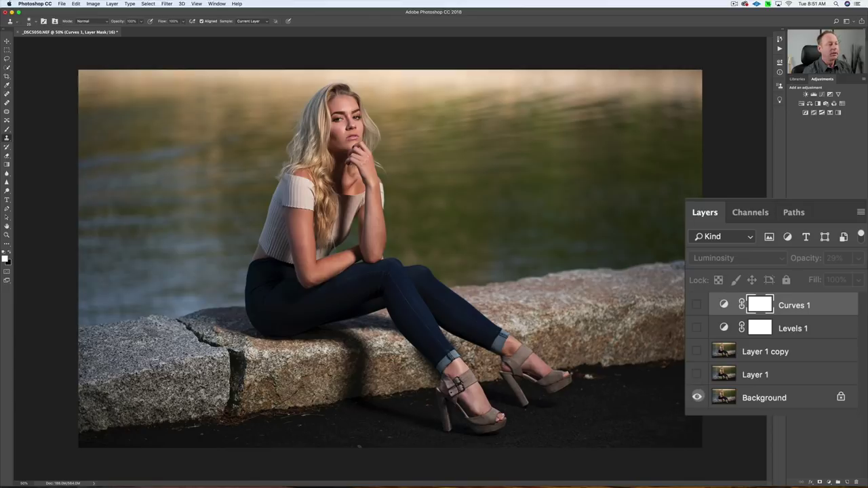
pyautogui.keyDown('alt'); pyautogui.click(697, 398); pyautogui.keyUp('alt')
pyautogui.keyDown('alt'); pyautogui.click(697, 398); pyautogui.keyUp('alt')
pyautogui.keyDown('alt'); pyautogui.click(697, 396); pyautogui.keyUp('alt')
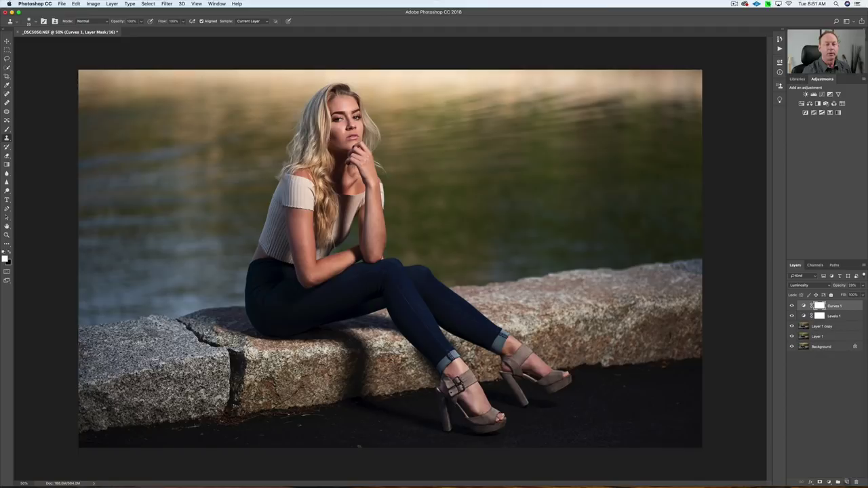
# Add an empty layer above Curves 1 and set the foreground color to the orange-red #d65027
pyautogui.click(846, 481)
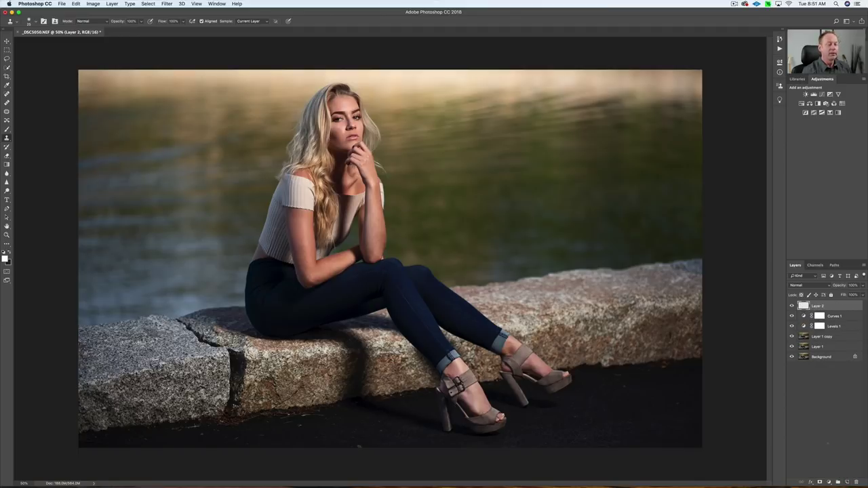
pyautogui.click(4, 258)
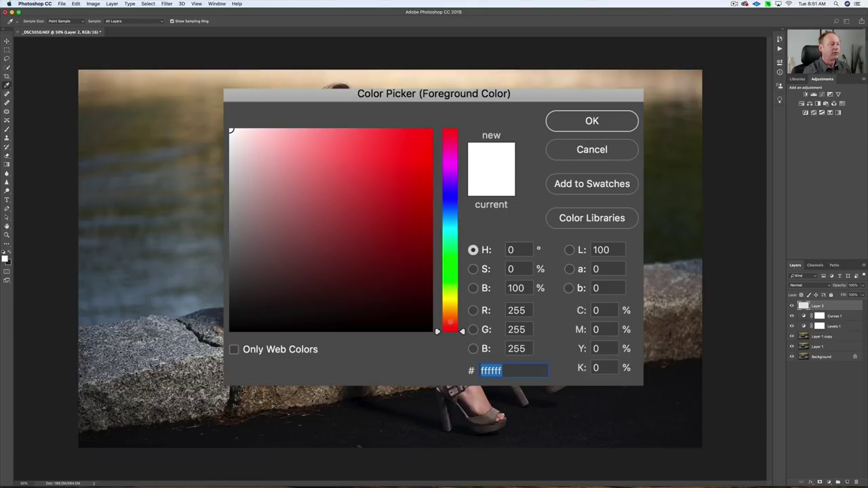
pyautogui.click(450, 324)
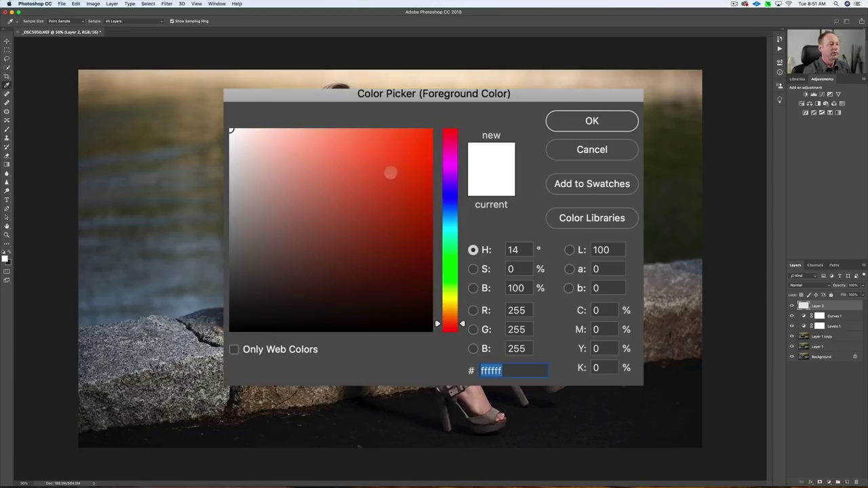
pyautogui.click(390, 189)
pyautogui.click(363, 188)
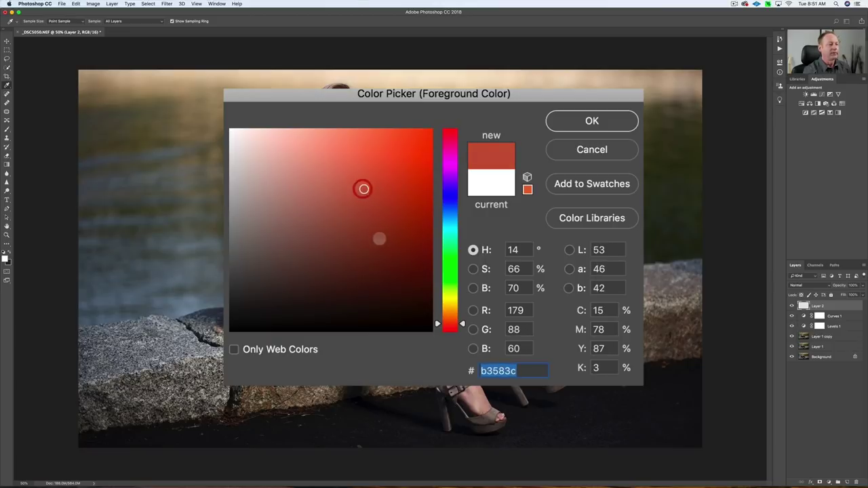
pyautogui.click(395, 161)
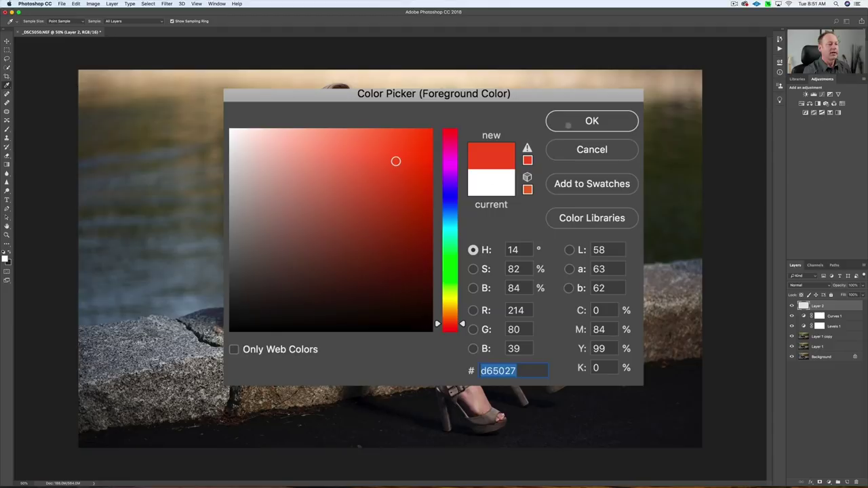
pyautogui.click(567, 125)
# Swap the colors, fill Layer 2 with the orange-red background color, and hide the fill with a black layer mask
pyautogui.press('s')
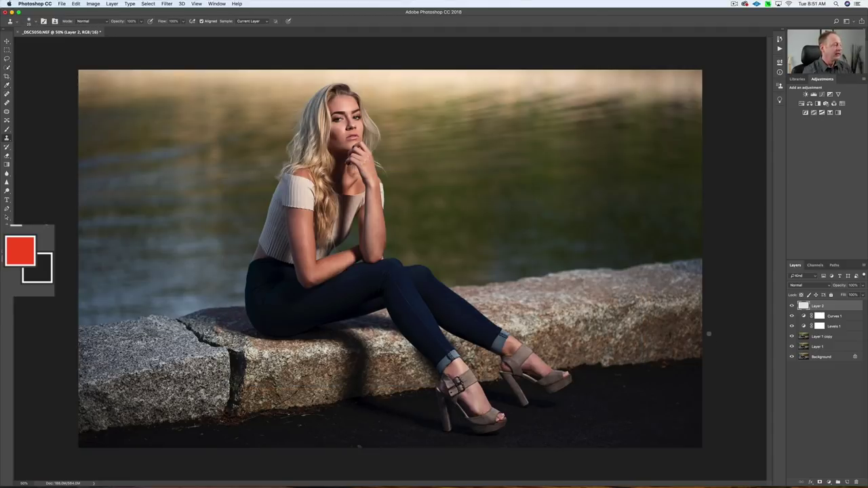
pyautogui.press('x')
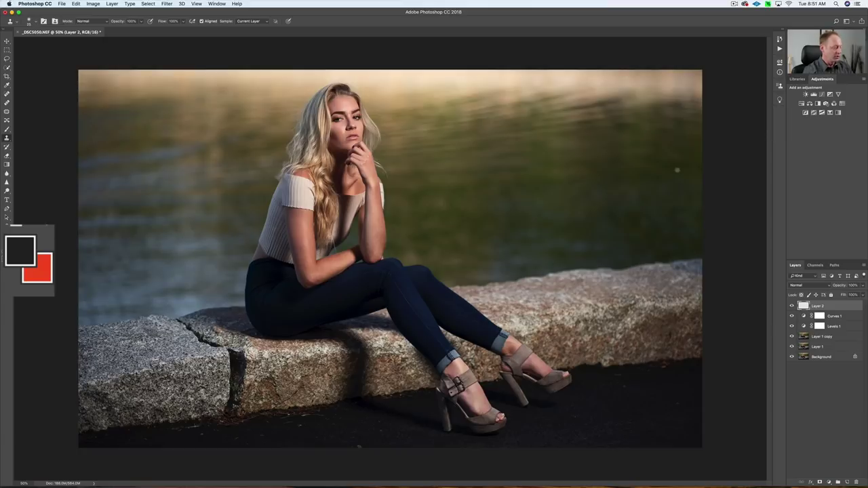
pyautogui.press('super+BackSpace')
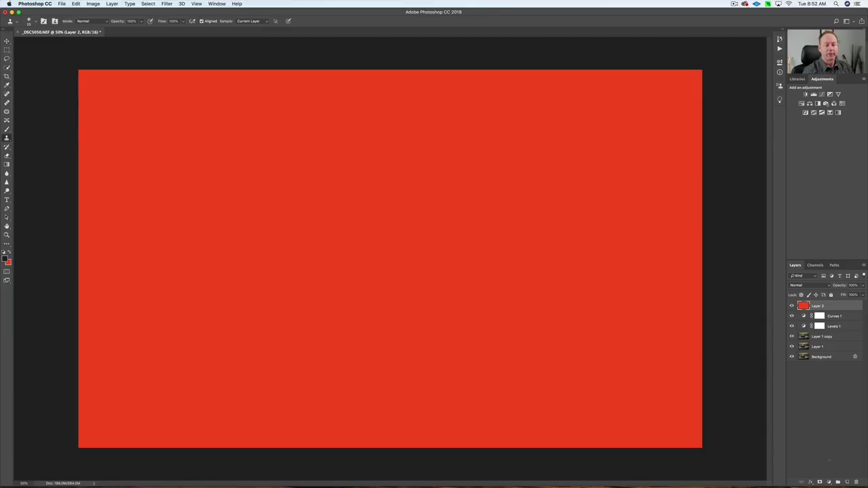
pyautogui.keyDown('alt'); pyautogui.click(820, 482); pyautogui.keyUp('alt')
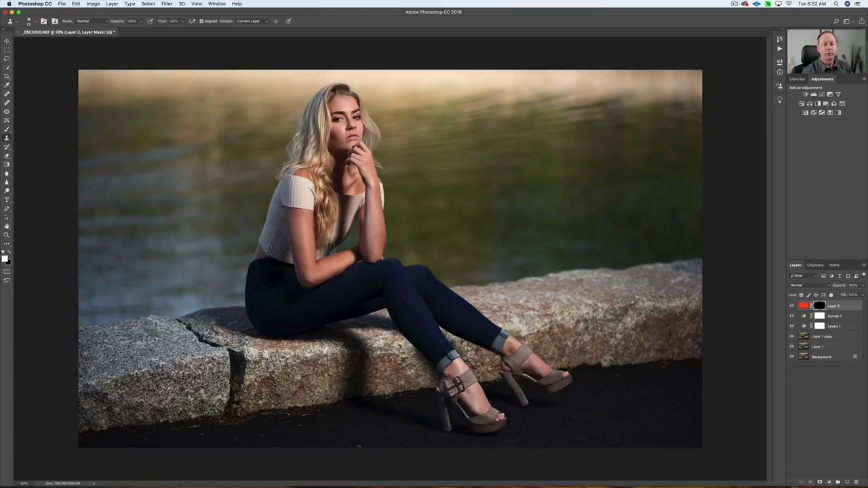
# Prepare a large soft Brush for the mask with its flow set to 10%
pyautogui.press('b')
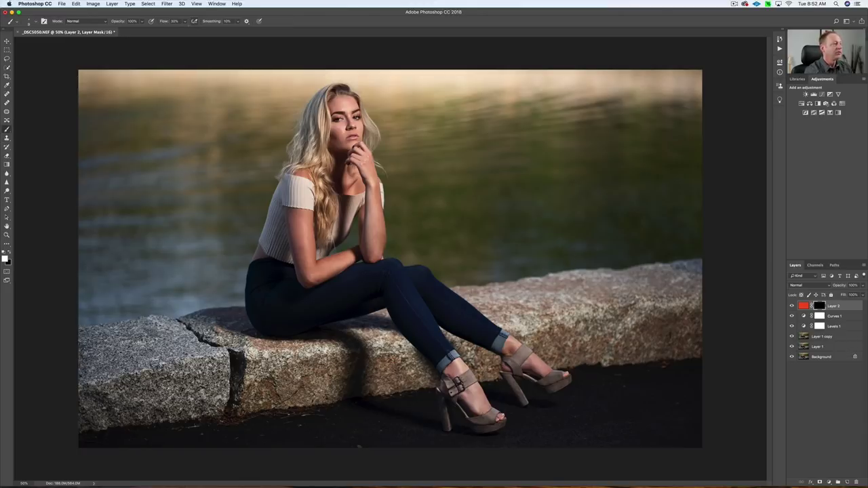
pyautogui.click(175, 21)
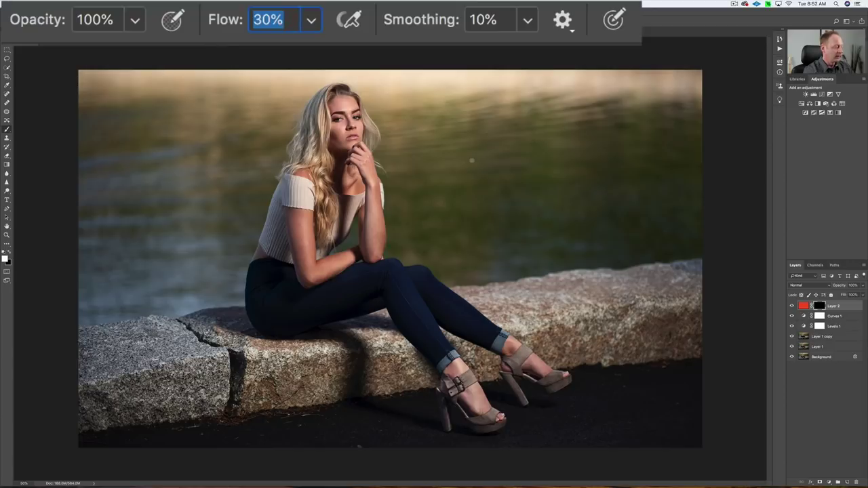
pyautogui.write('10')
pyautogui.press('Return')
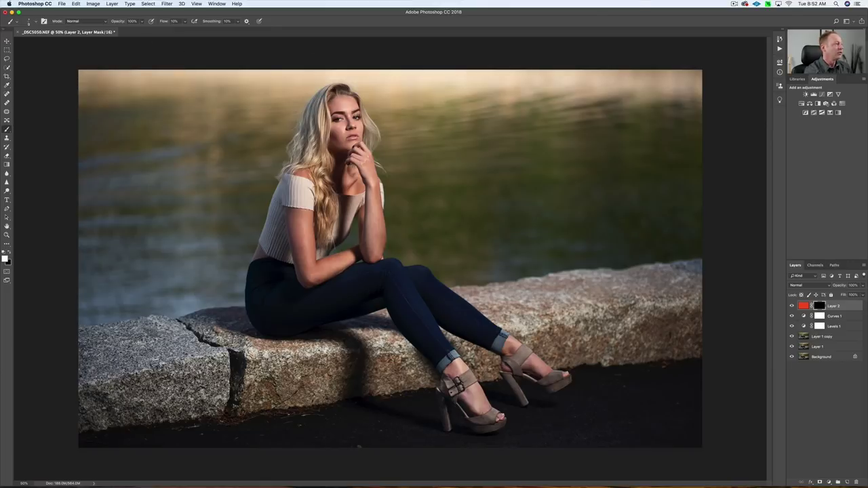
pyautogui.click(36, 21)
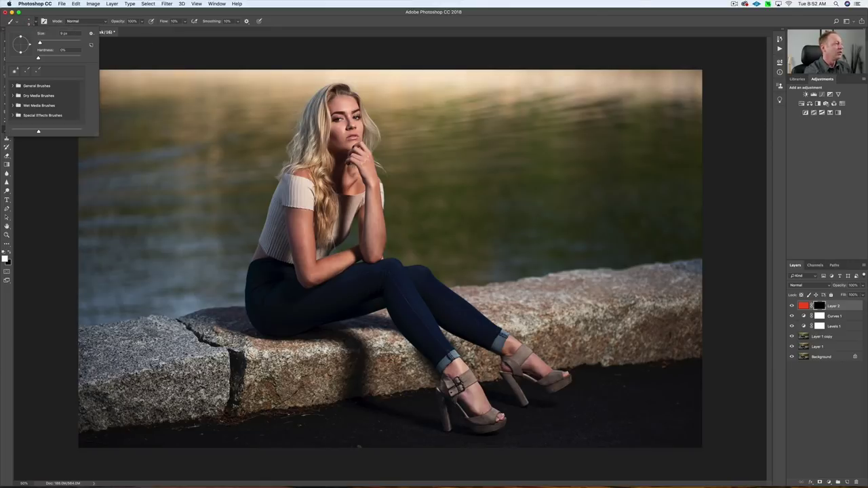
pyautogui.press('Escape')
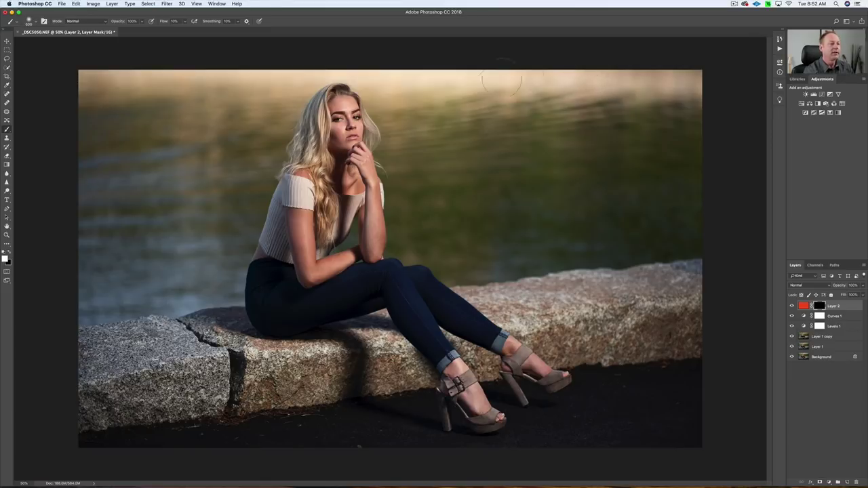
# Paint white on Layer 2's mask across the bright band along the photo's upper edge, evening out patches in the mask-only view
pyautogui.moveTo(483, 80)
pyautogui.mouseDown()
pyautogui.moveTo(562, 67)
pyautogui.moveTo(588, 80)
pyautogui.moveTo(703, 66)
pyautogui.moveTo(707, 87)
pyautogui.moveTo(601, 84)
pyautogui.moveTo(572, 71)
pyautogui.moveTo(479, 92)
pyautogui.moveTo(414, 74)
pyautogui.moveTo(500, 74)
pyautogui.moveTo(402, 76)
pyautogui.moveTo(398, 67)
pyautogui.moveTo(213, 69)
pyautogui.moveTo(74, 84)
pyautogui.moveTo(67, 73)
pyautogui.moveTo(147, 75)
pyautogui.moveTo(85, 97)
pyautogui.moveTo(197, 76)
pyautogui.moveTo(72, 66)
pyautogui.mouseUp()
pyautogui.moveTo(227, 67)
pyautogui.mouseDown()
pyautogui.moveTo(439, 59)
pyautogui.moveTo(371, 70)
pyautogui.moveTo(280, 69)
pyautogui.moveTo(362, 57)
pyautogui.moveTo(195, 65)
pyautogui.moveTo(659, 72)
pyautogui.mouseUp()
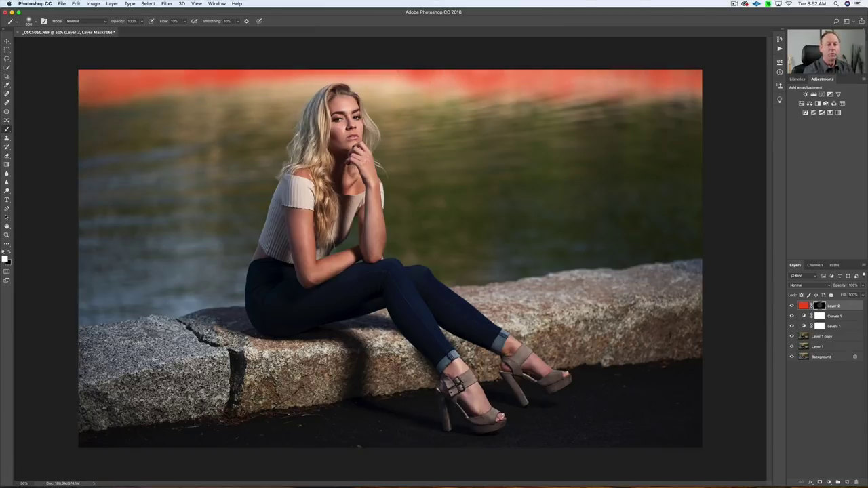
pyautogui.keyDown('alt'); pyautogui.click(819, 306); pyautogui.keyUp('alt')
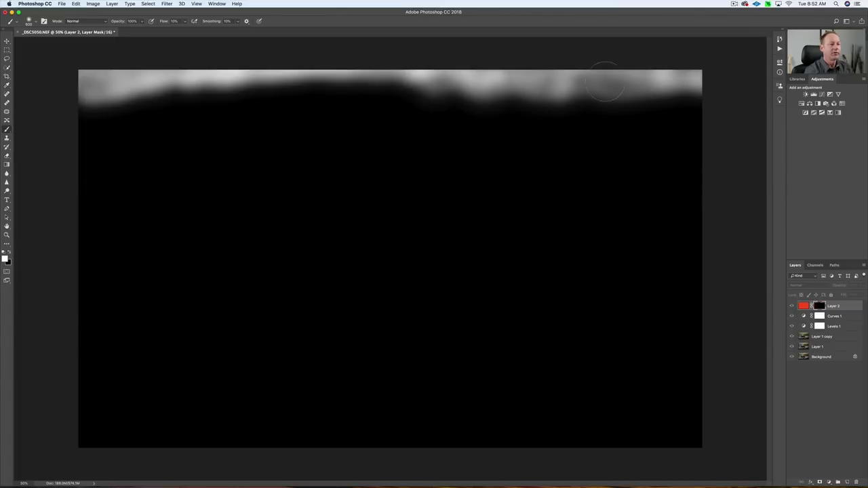
pyautogui.moveTo(568, 74)
pyautogui.mouseDown()
pyautogui.moveTo(694, 66)
pyautogui.moveTo(686, 76)
pyautogui.moveTo(542, 68)
pyautogui.moveTo(579, 63)
pyautogui.moveTo(501, 74)
pyautogui.moveTo(441, 63)
pyautogui.moveTo(288, 71)
pyautogui.moveTo(277, 63)
pyautogui.moveTo(75, 82)
pyautogui.moveTo(137, 71)
pyautogui.mouseUp()
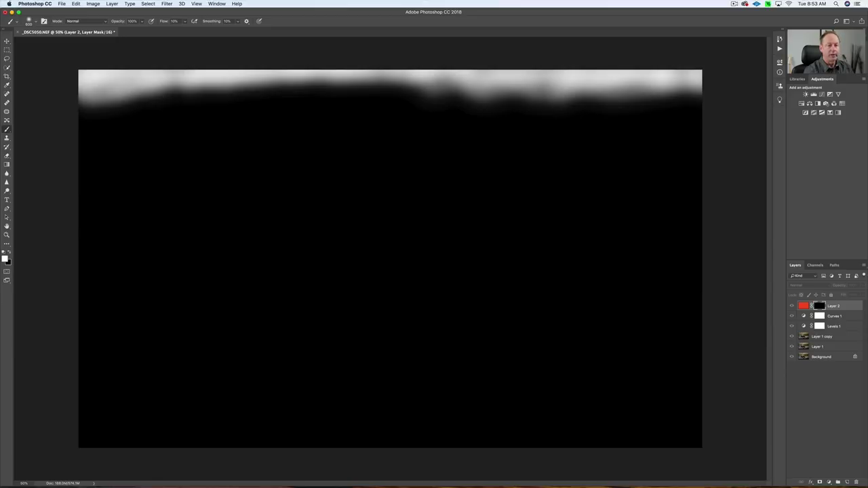
pyautogui.keyDown('alt'); pyautogui.click(818, 305); pyautogui.keyUp('alt')
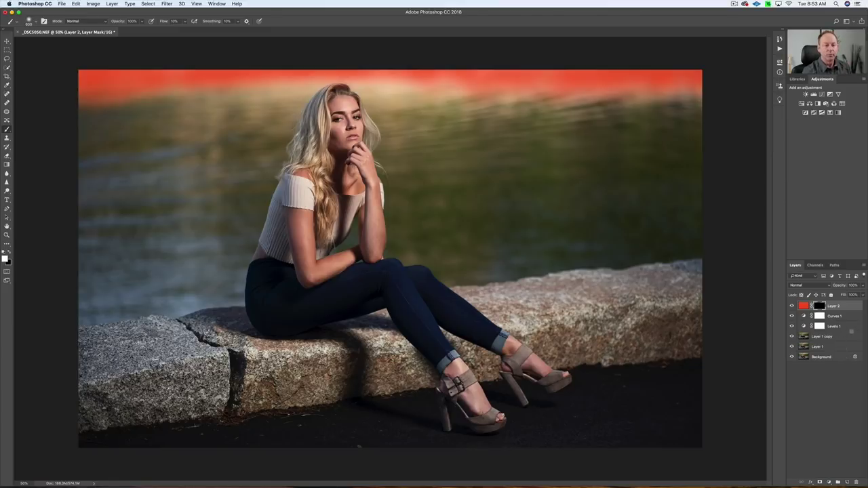
# Lower Layer 2's opacity to 5% and compare the photo with the red tint hidden and shown
pyautogui.moveTo(838, 285); pyautogui.dragTo(828, 285)
pyautogui.moveTo(771, 248); pyautogui.dragTo(739, 252)
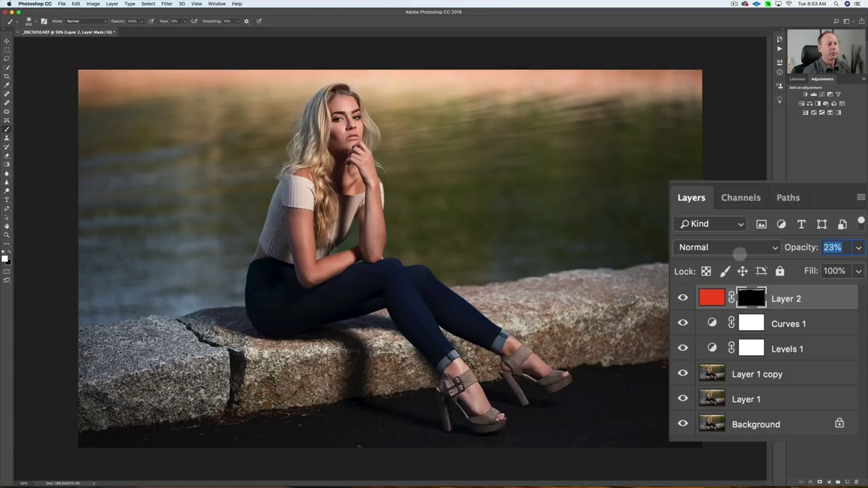
pyautogui.press('Return')
pyautogui.moveTo(802, 243); pyautogui.dragTo(776, 248)
pyautogui.press('Return')
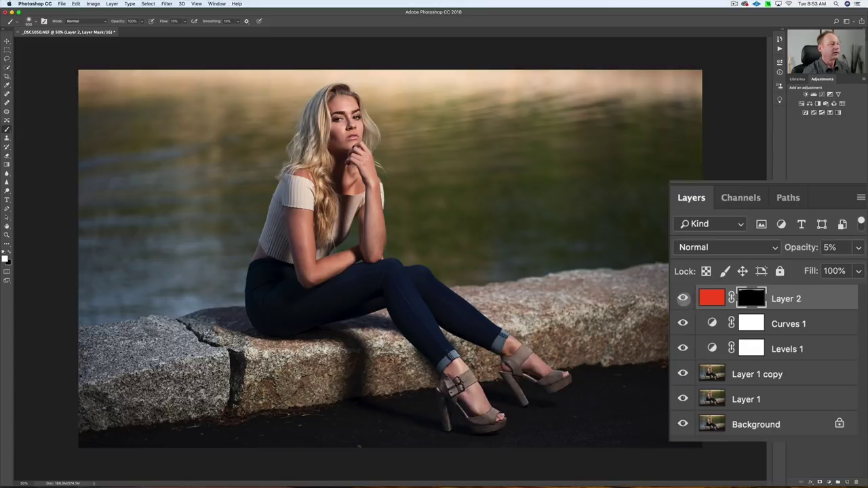
pyautogui.click(682, 299)
pyautogui.click(682, 299)
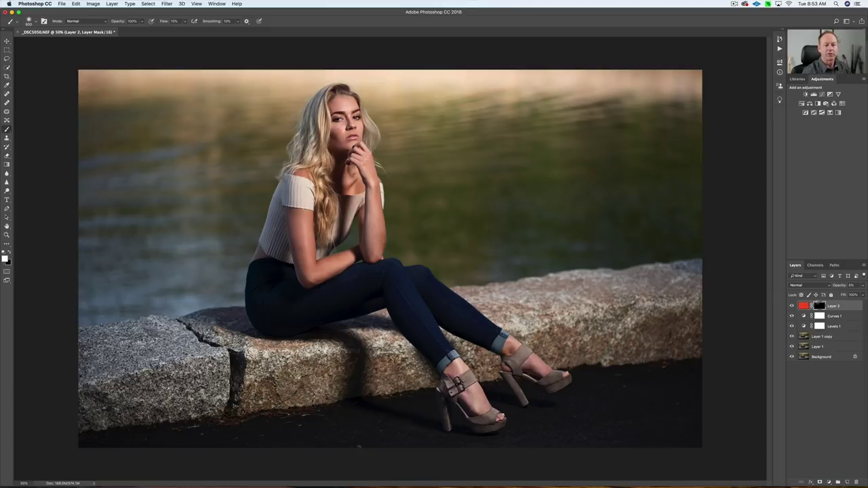
# Briefly raise Layer 2's opacity to exaggerate the tint, return it to about 5%, and recheck the photo without the layer
pyautogui.moveTo(841, 285); pyautogui.dragTo(849, 285)
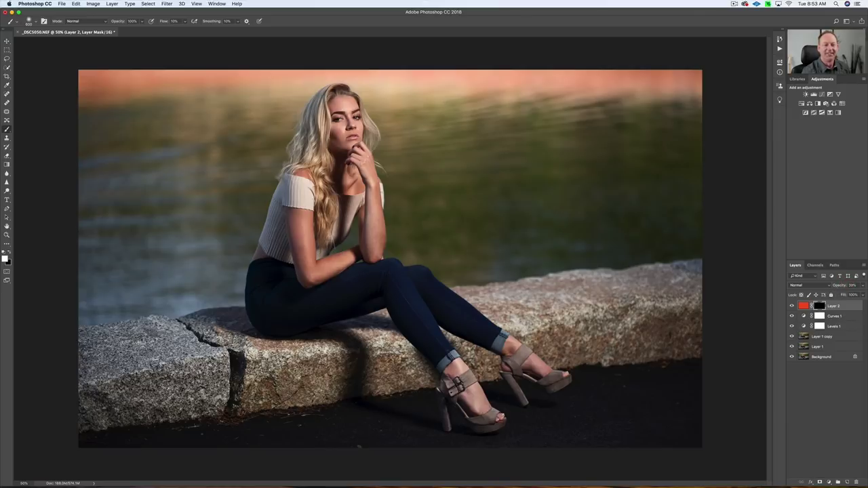
pyautogui.moveTo(839, 285); pyautogui.dragTo(829, 285)
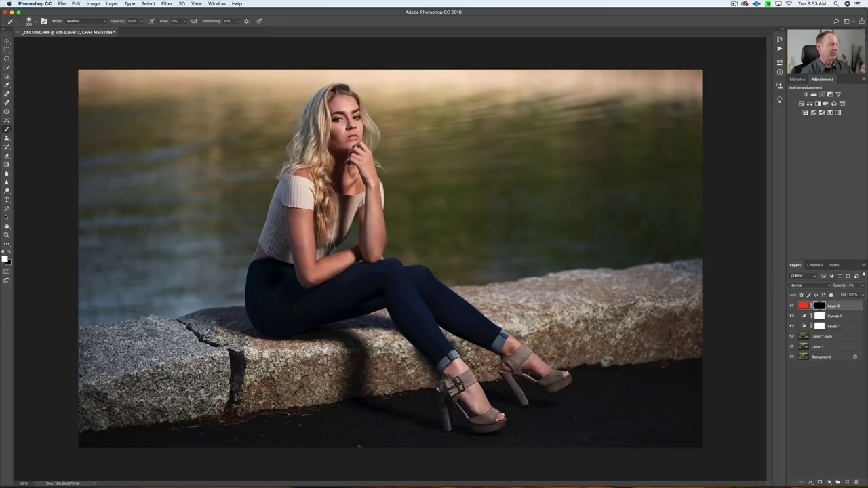
pyautogui.click(791, 306)
pyautogui.click(792, 306)
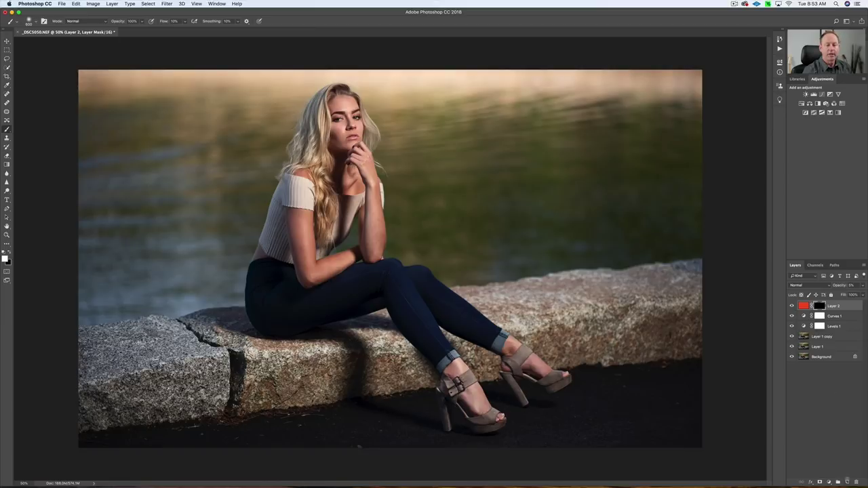
# Create a new layer named "dodge" in Soft Light mode, filled with the 50% gray neutral color
pyautogui.press('super+shift+n')
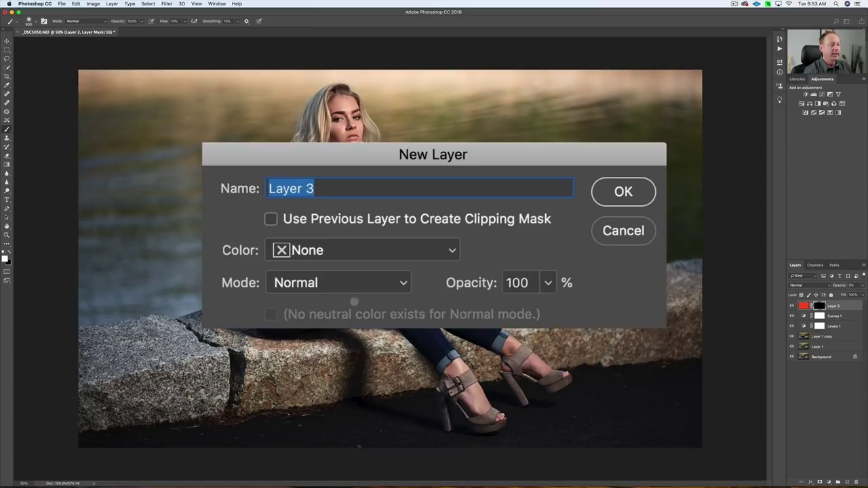
pyautogui.write('dodge')
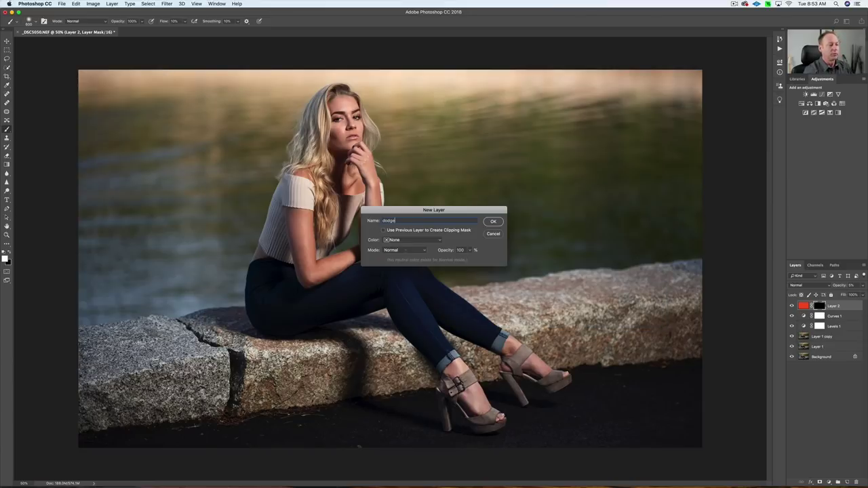
pyautogui.click(403, 249)
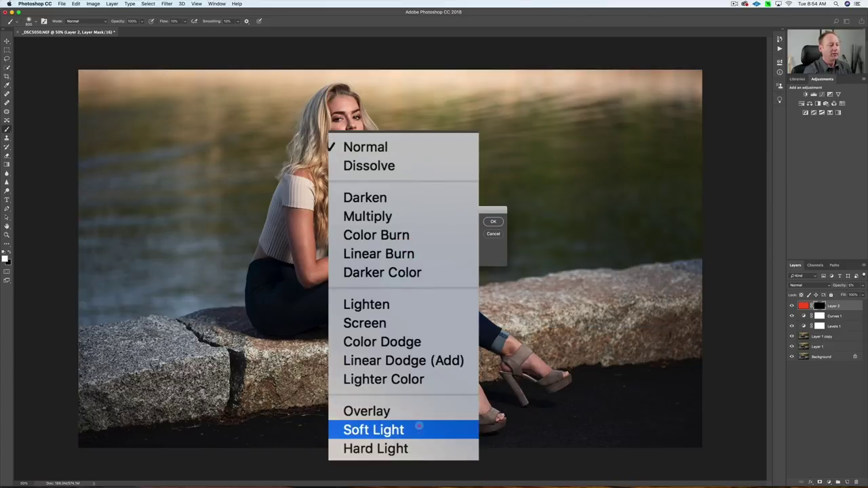
pyautogui.click(419, 426)
pyautogui.click(383, 259)
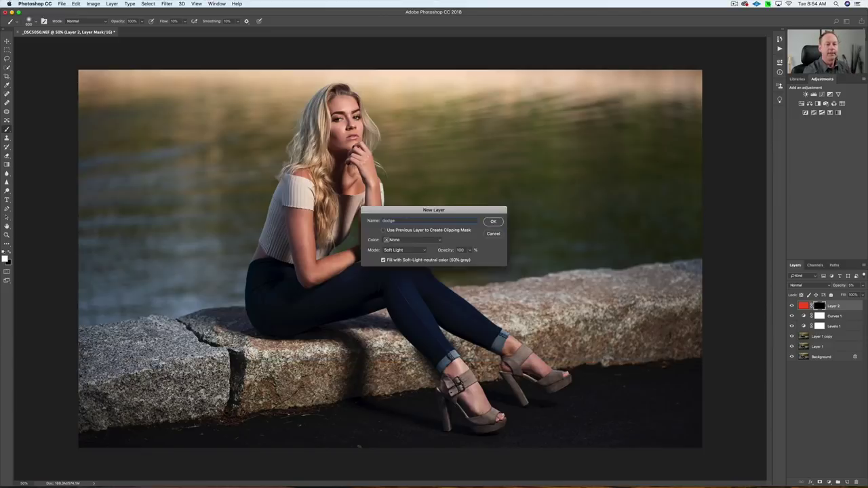
pyautogui.click(678, 174)
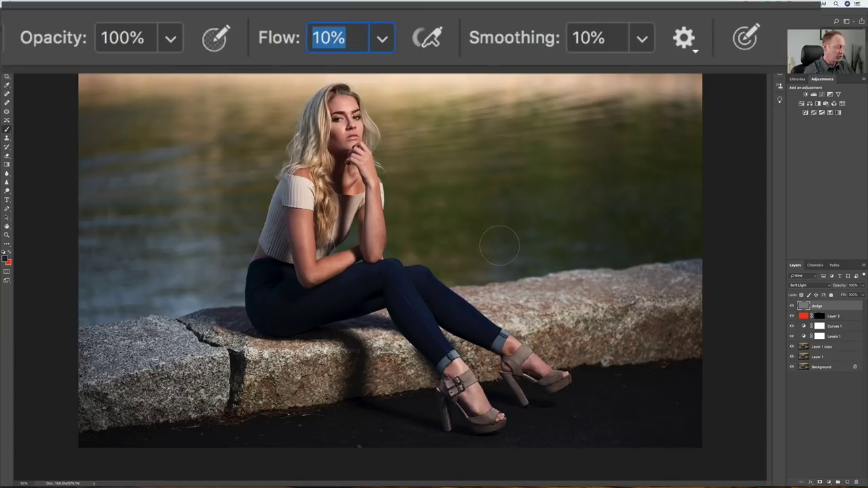
# Set the Brush flow to 2% and try a first stroke over the hair on the dodge layer
pyautogui.write('2')
pyautogui.press('Return')
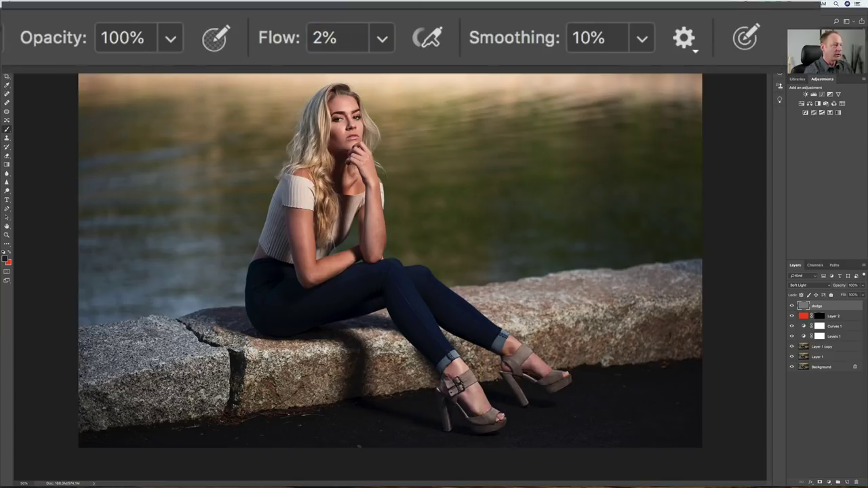
pyautogui.scroll(3, 292, 65)
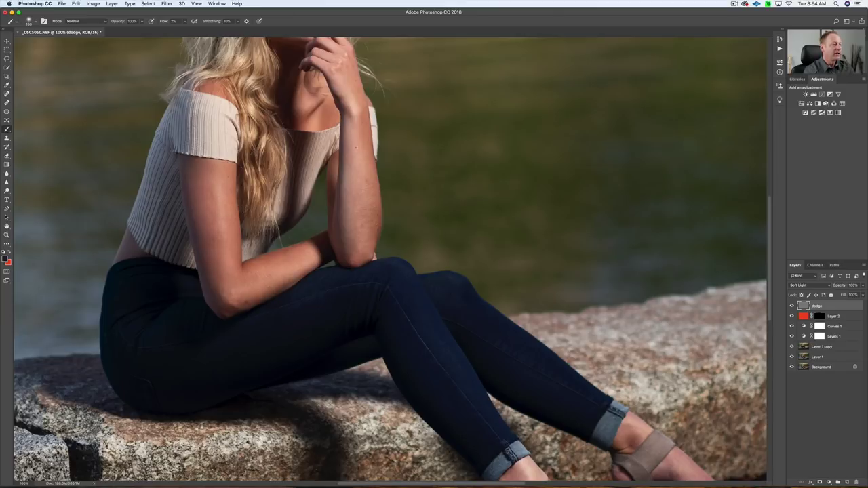
pyautogui.scroll(5, 358, 233)
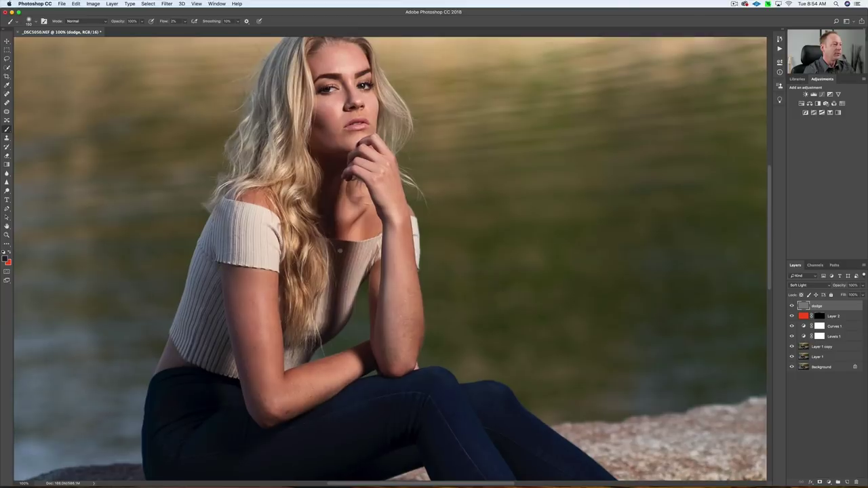
pyautogui.scroll(2, 391, 261)
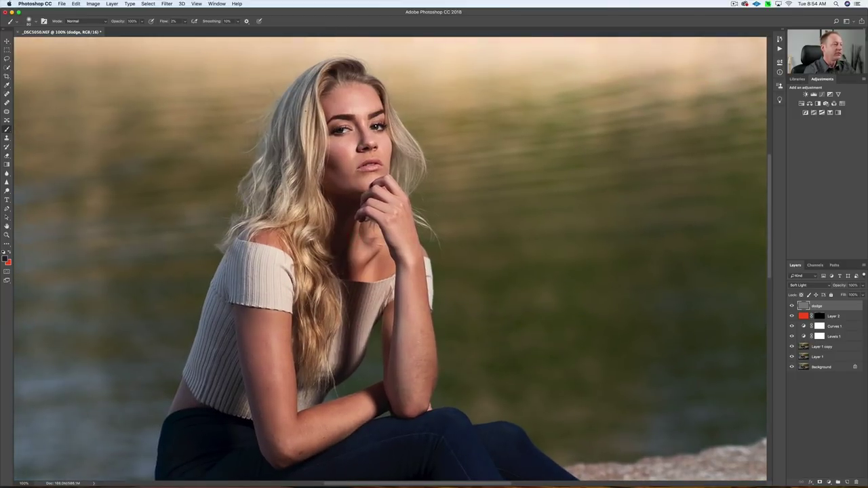
pyautogui.click(316, 200)
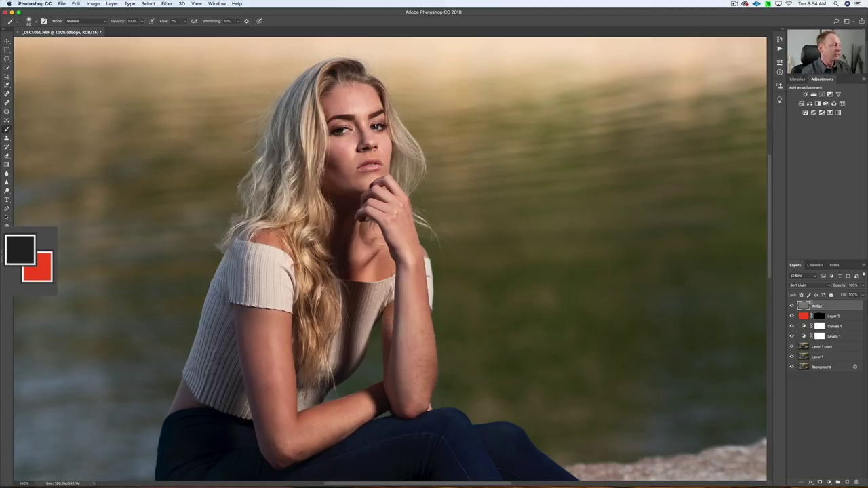
# Reset the painting colors with white as the foreground and delete the dodge layer
pyautogui.press('d')
pyautogui.press('x')
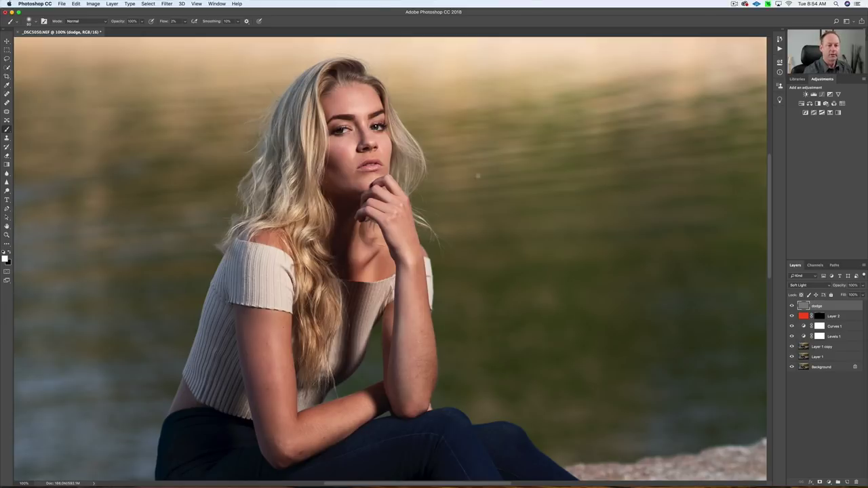
pyautogui.press('BackSpace')
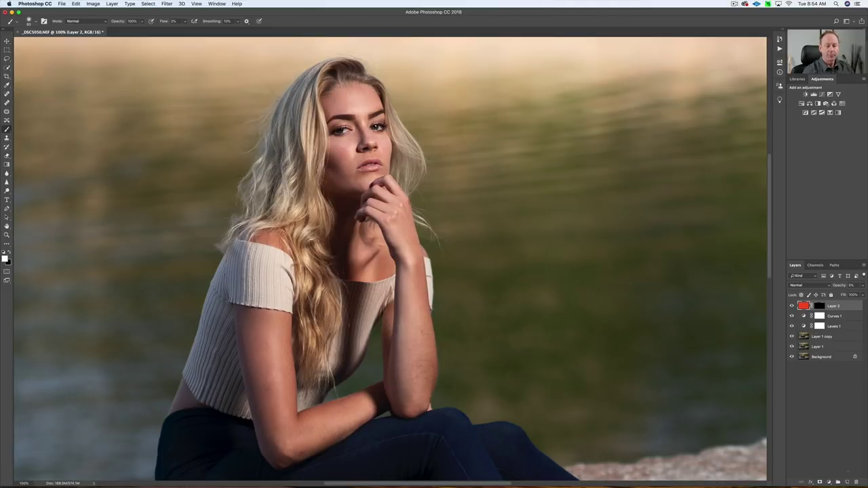
# Create a fresh layer above Layer 2 named "dodge" in Soft Light mode, filled with 50% gray
pyautogui.press('super+shift+n')
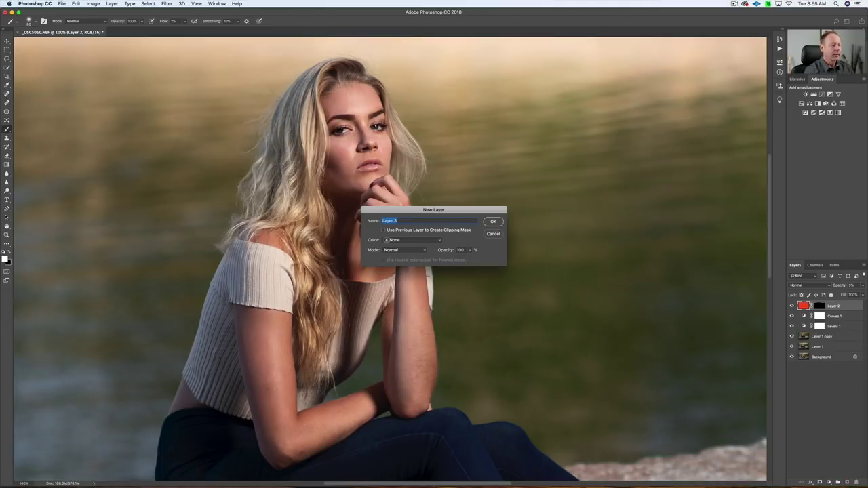
pyautogui.write('dodge')
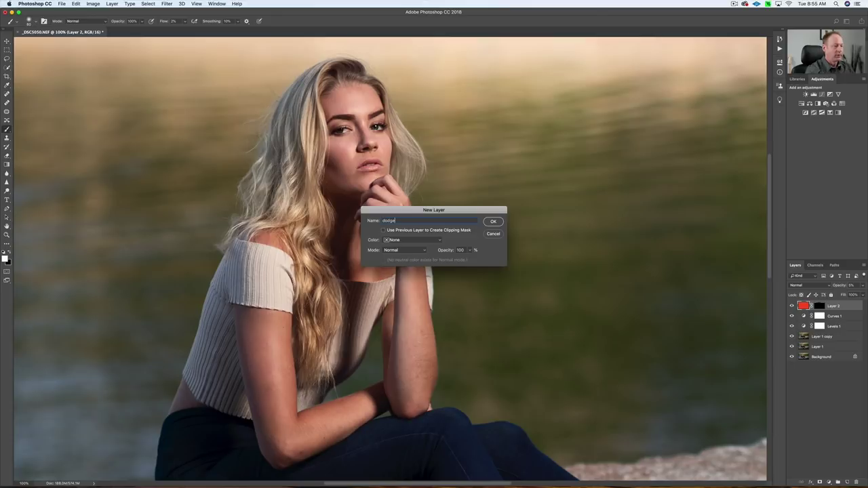
pyautogui.click(404, 249)
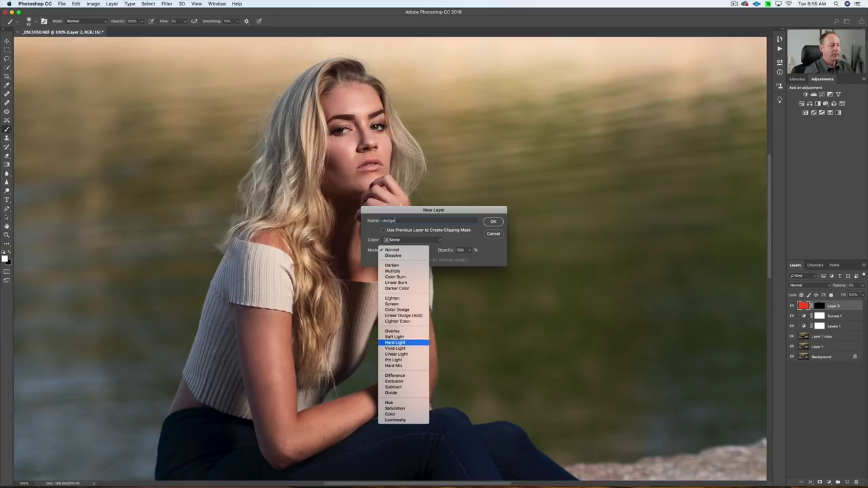
pyautogui.click(397, 321)
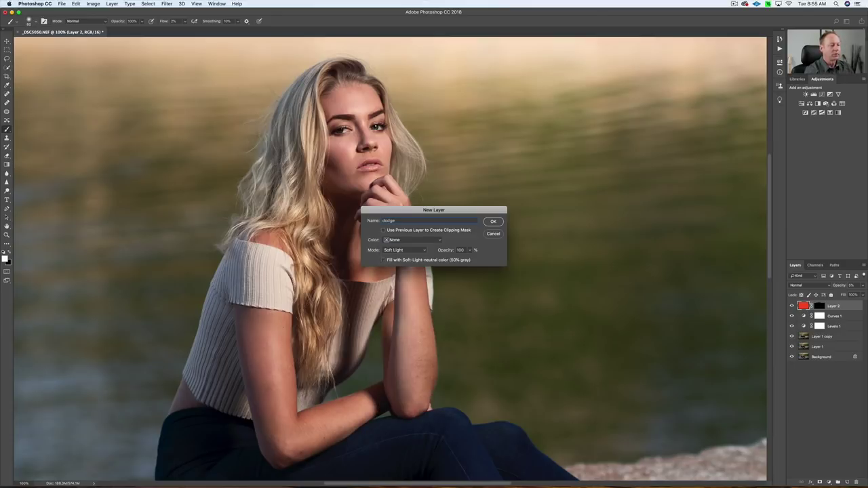
pyautogui.click(493, 221)
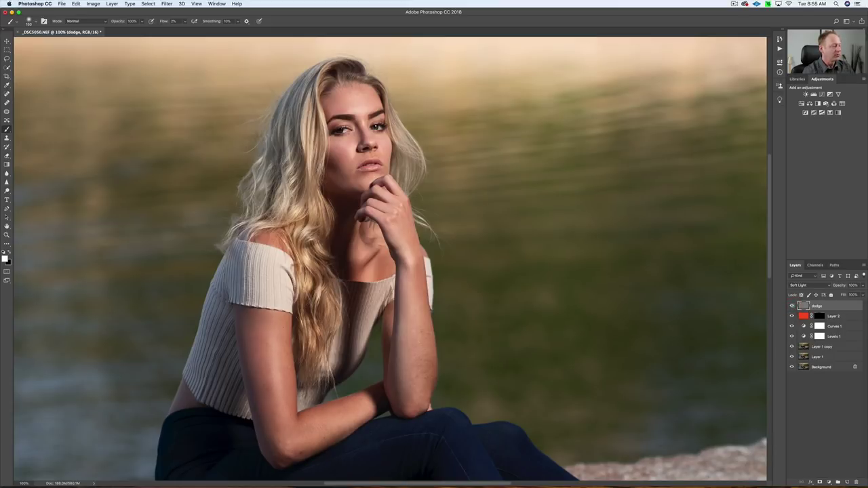
# Paint white on the dodge layer with a small, soft brush to brighten the hair highlights beside the face and over the shoulder
pyautogui.press('super+plus')
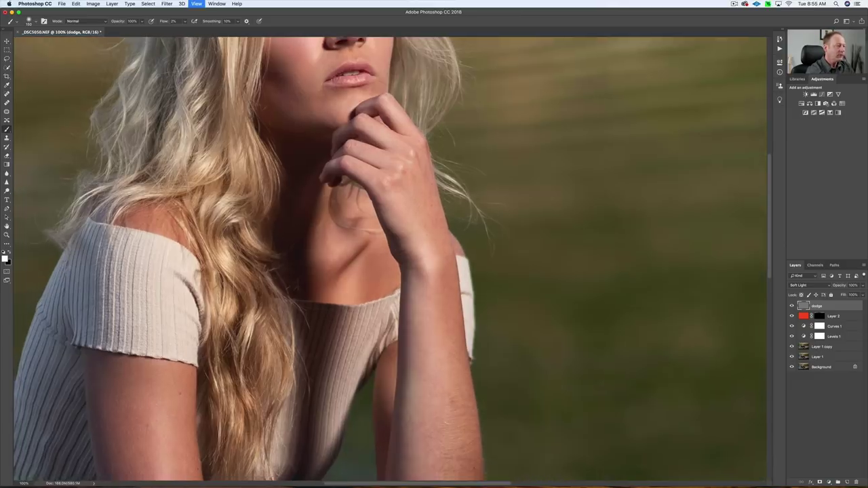
pyautogui.scroll(5, 285, 233)
pyautogui.hscroll(-5, 285, 233)
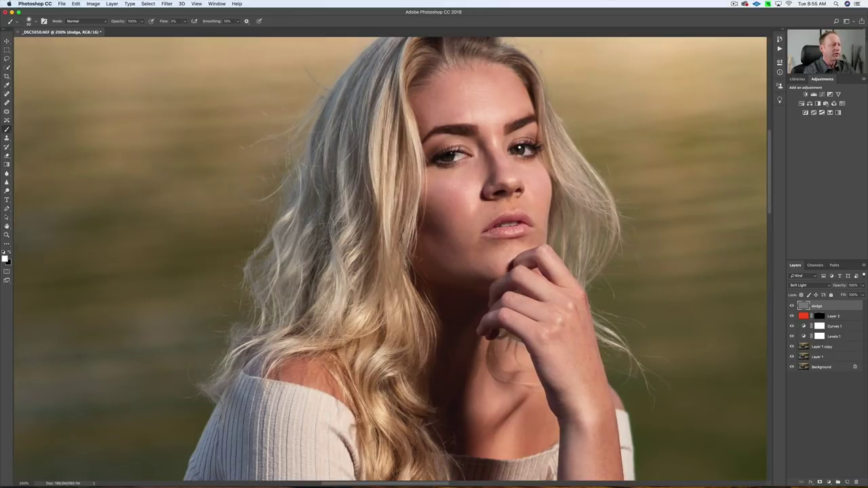
pyautogui.rightClick(389, 148)
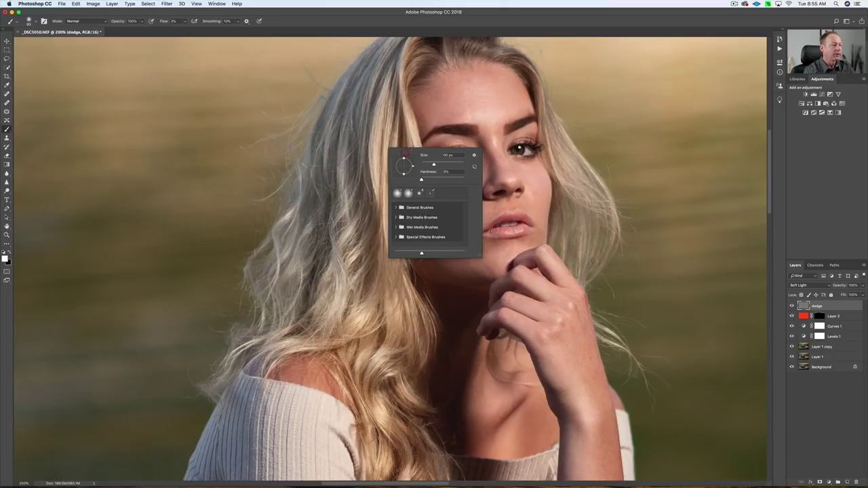
pyautogui.click(391, 117)
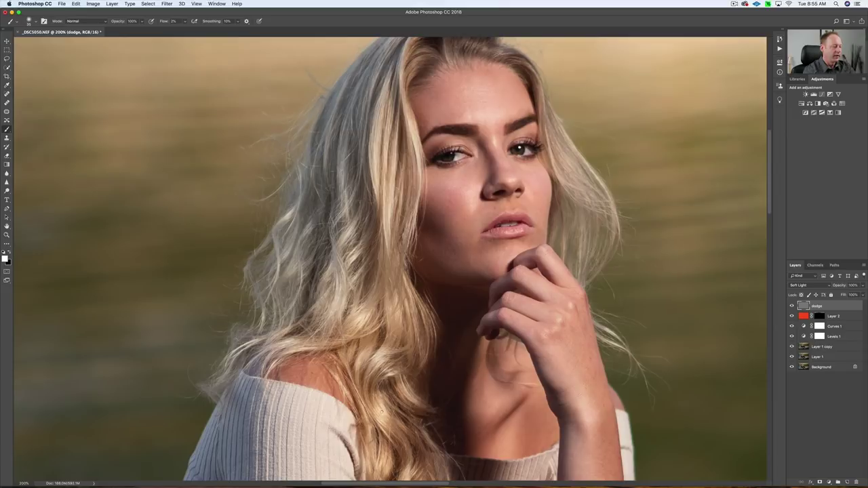
pyautogui.scroll(-5, 398, 436)
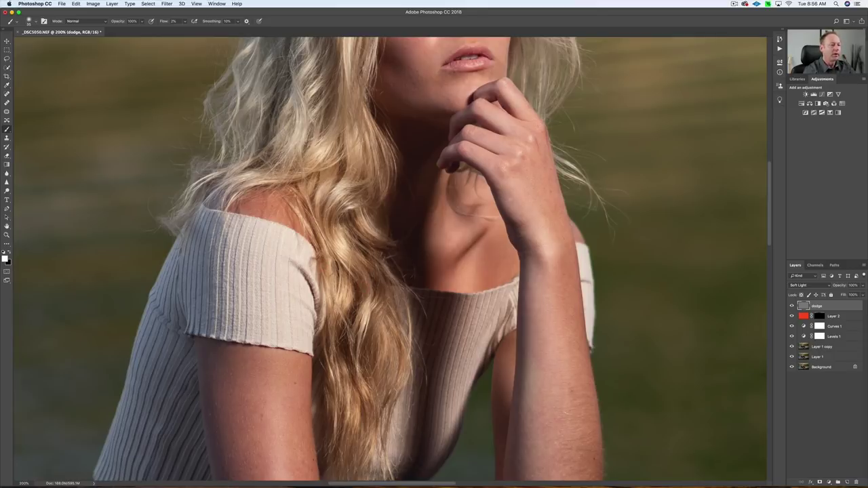
pyautogui.scroll(5, 390, 259)
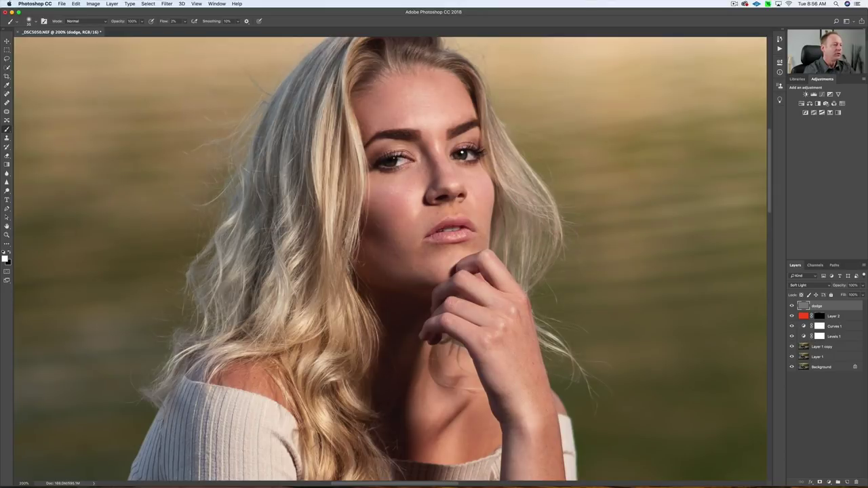
pyautogui.scroll(5, 341, 61)
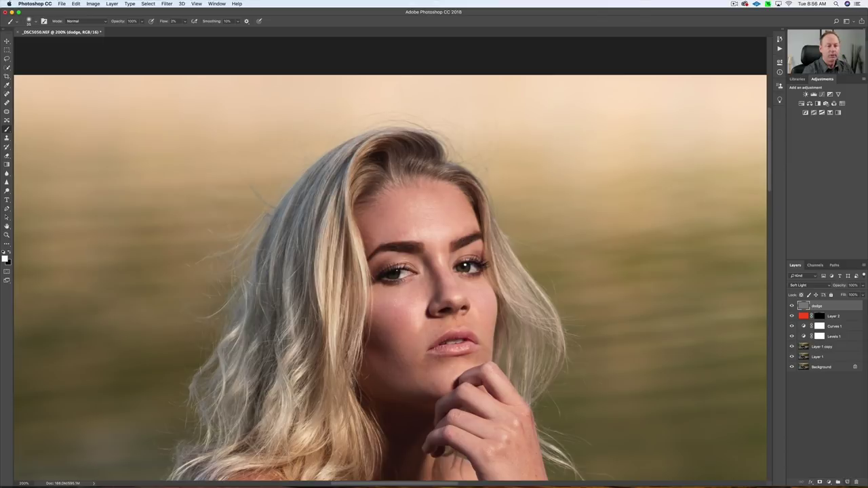
# Create a new layer above dodge named "burn" in Soft Light mode, filled with 50% gray
pyautogui.keyDown('alt'); pyautogui.click(847, 482); pyautogui.keyUp('alt')
pyautogui.write('burn')
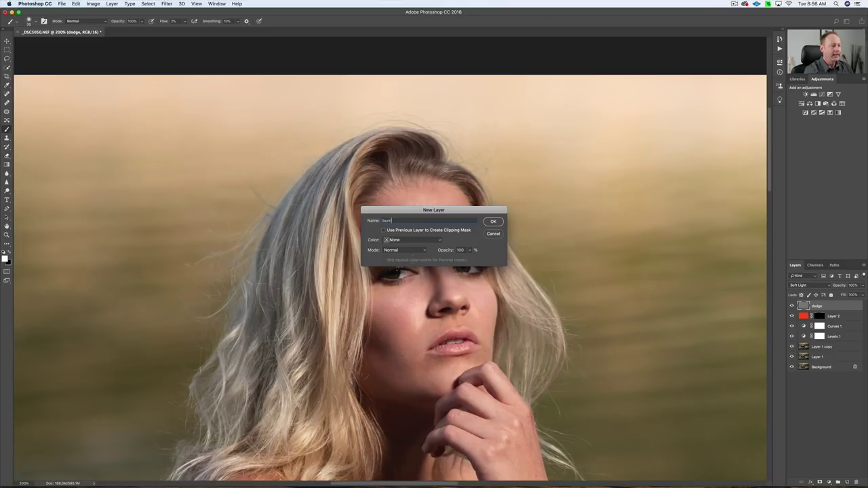
pyautogui.click(404, 250)
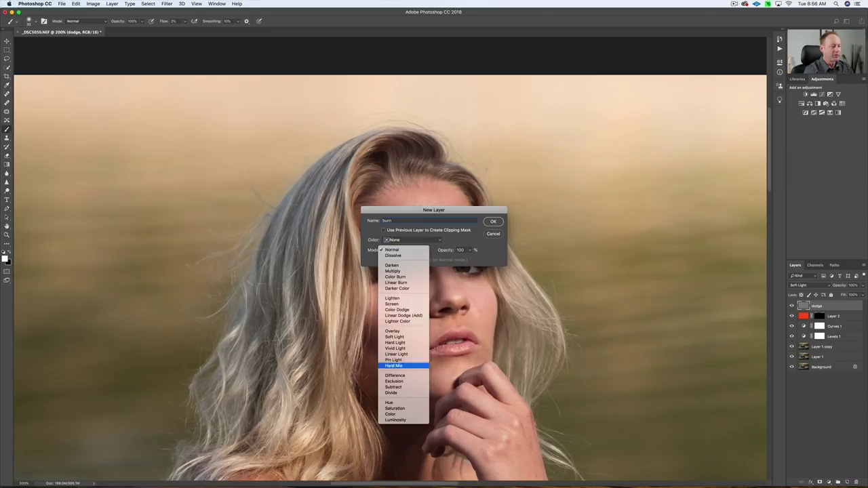
pyautogui.click(394, 336)
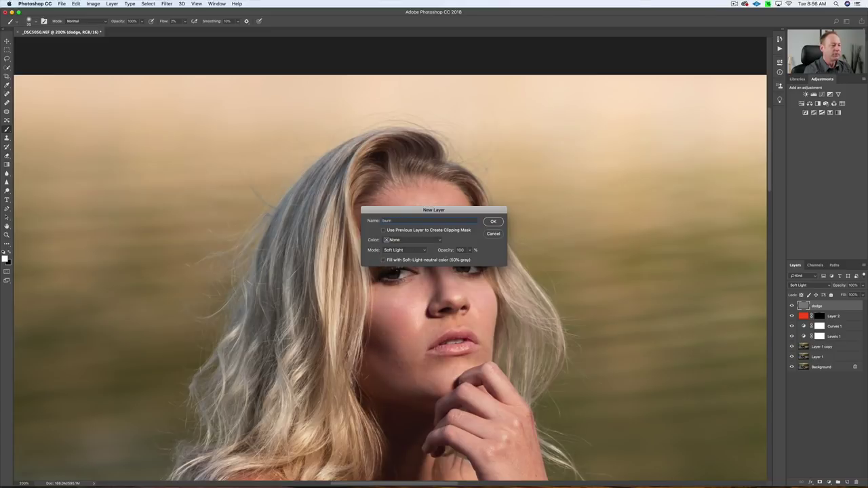
pyautogui.click(488, 221)
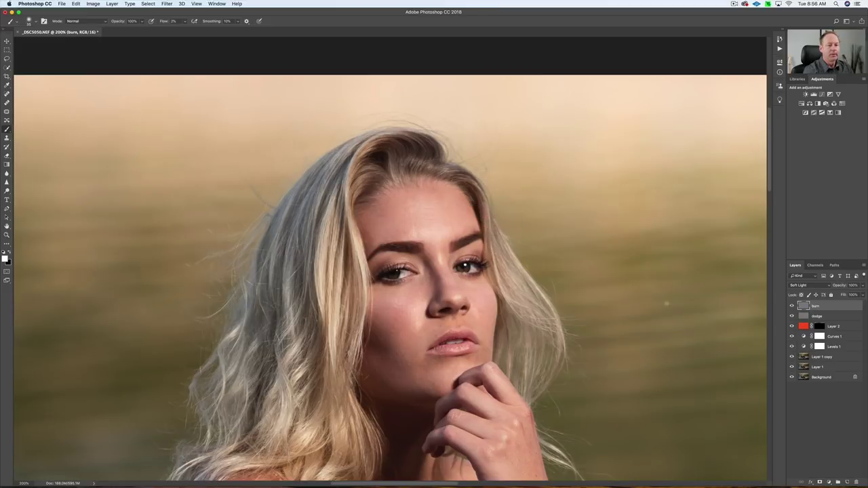
# Paint black on the burn layer to deepen shadows in the hair and facial details, comparing the photo with the layer hidden and shown
pyautogui.press('x')
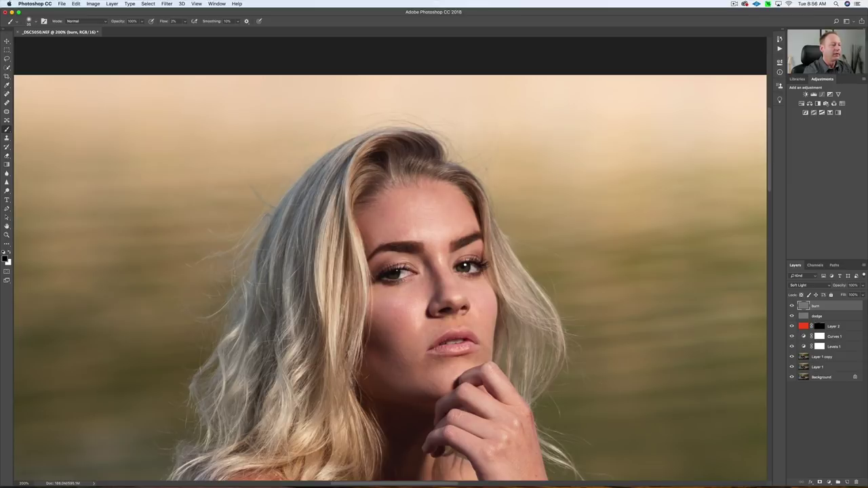
pyautogui.click(792, 305)
pyautogui.click(792, 306)
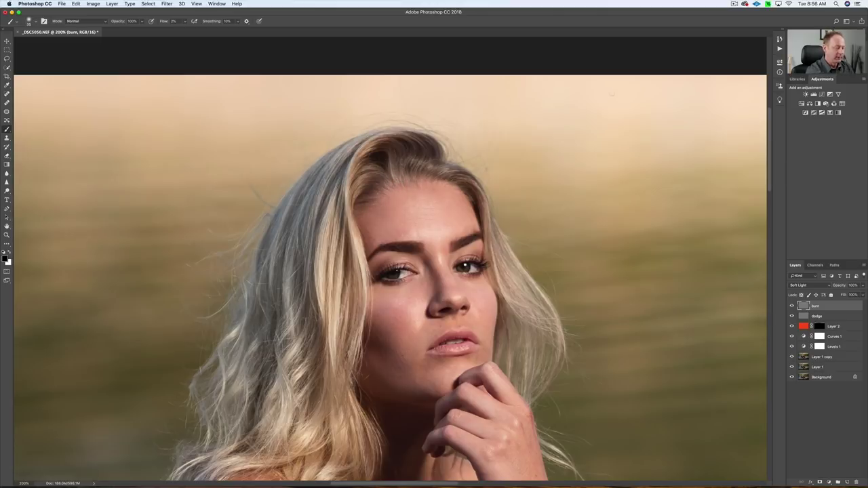
pyautogui.press('super+plus')
pyautogui.press('super+plus')
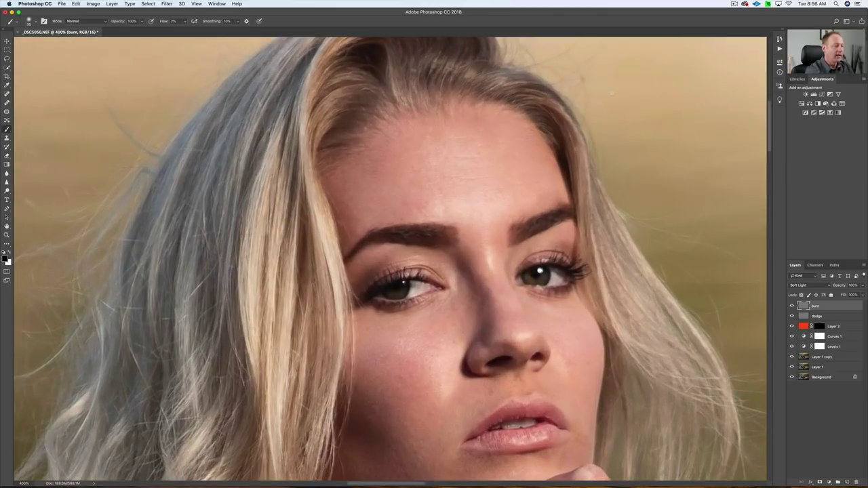
pyautogui.scroll(-5, 470, 177)
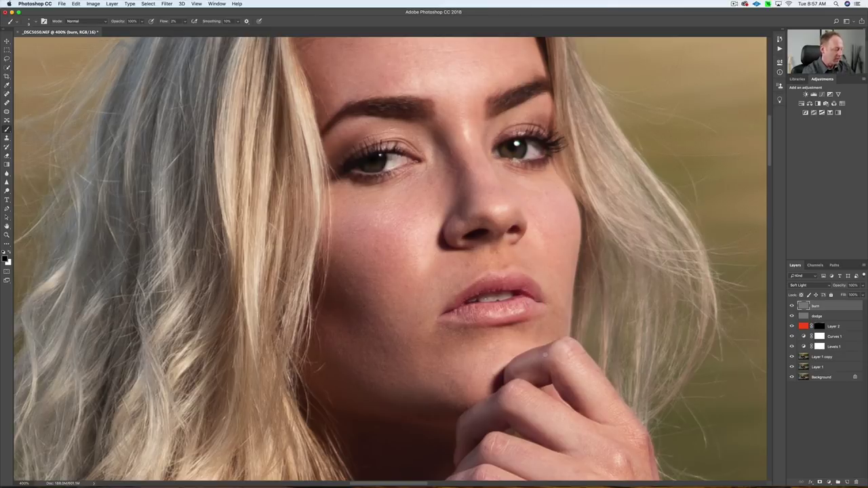
pyautogui.press('super+minus')
pyautogui.press('super+minus')
pyautogui.press('super+minus')
pyautogui.press('super+minus')
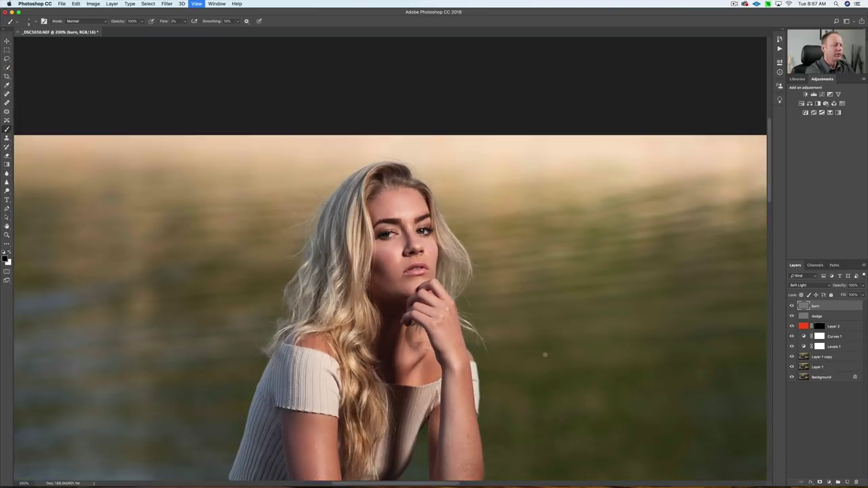
pyautogui.press('super+minus')
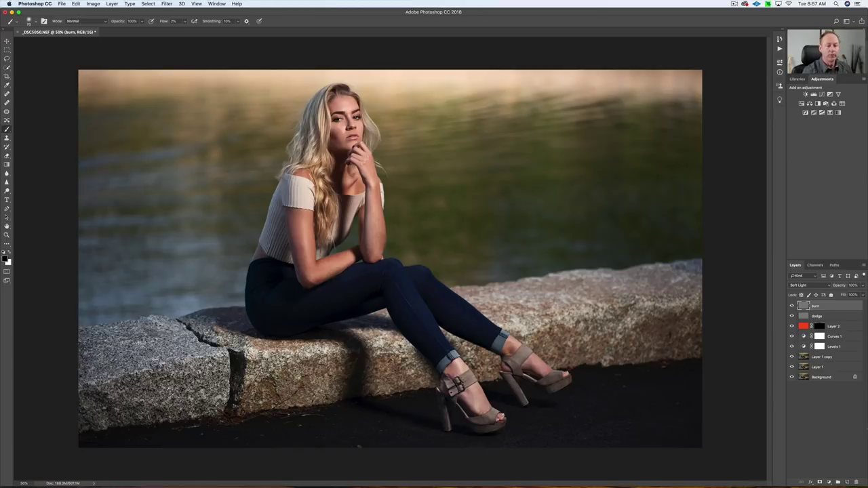
# Add a Curves adjustment layer above the burn layer and raise its RGB midtone point to input 127, output 173
pyautogui.click(829, 482)
pyautogui.click(831, 384)
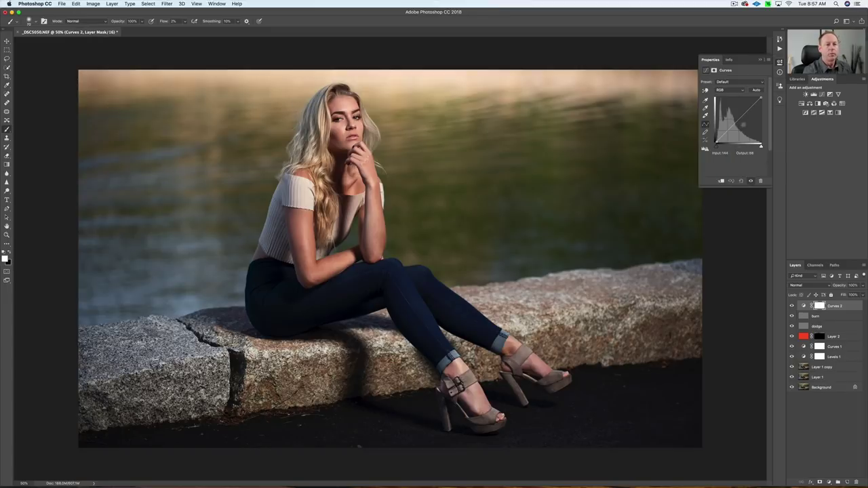
pyautogui.moveTo(742, 116); pyautogui.dragTo(738, 112)
pyautogui.moveTo(742, 147); pyautogui.dragTo(742, 145)
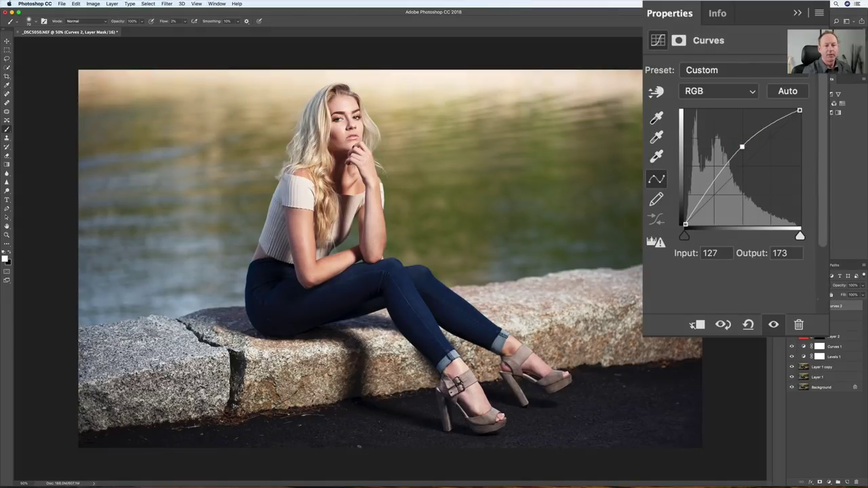
# Set the new Curves layer's blend mode to Luminosity and invert its mask to black
pyautogui.click(807, 287)
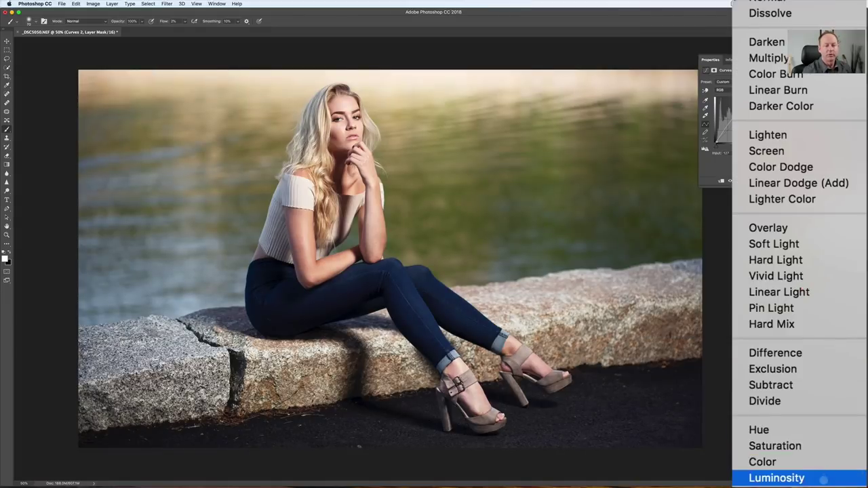
pyautogui.click(823, 477)
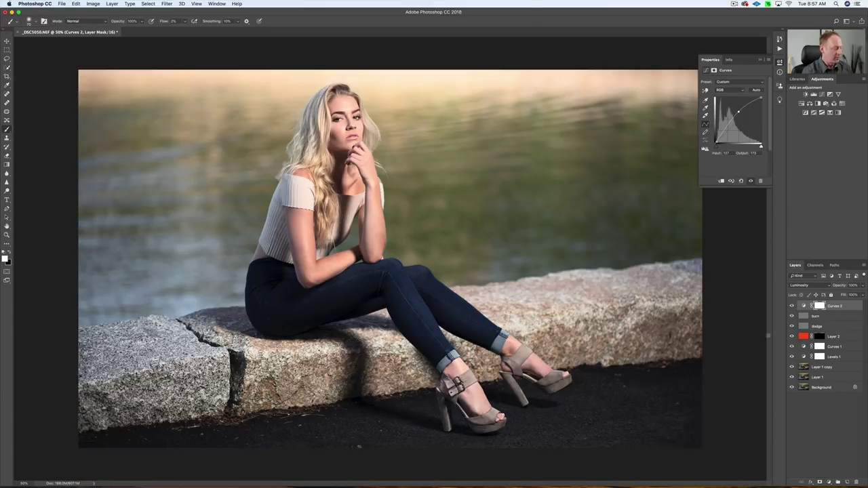
pyautogui.press('super+i')
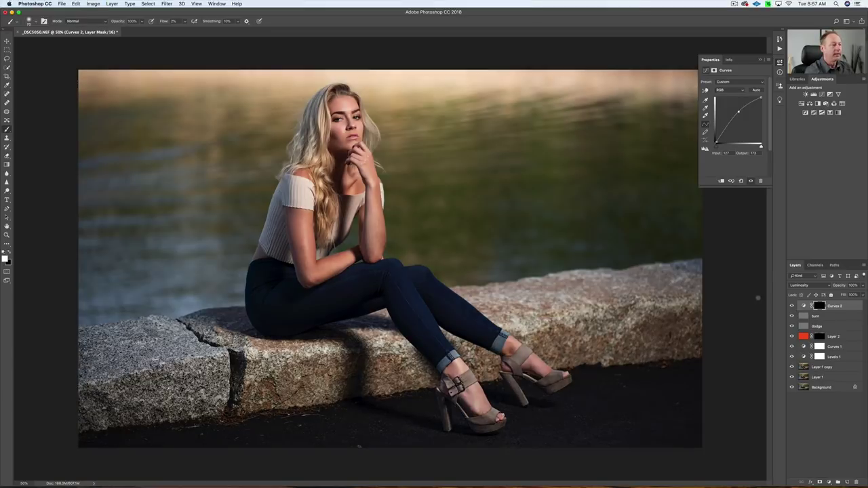
pyautogui.click(359, 446)
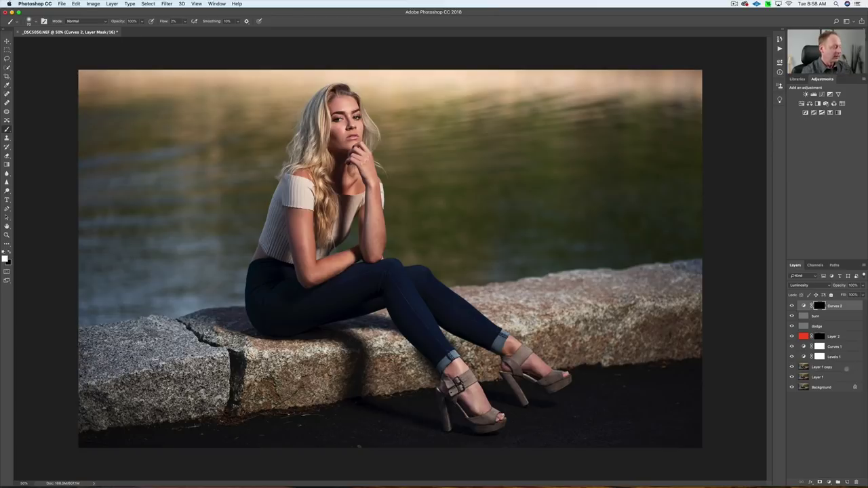
# Paint white on the Curves 2 mask over both eyes with a 10 px brush at 0% hardness to brighten them
pyautogui.press('super+0')
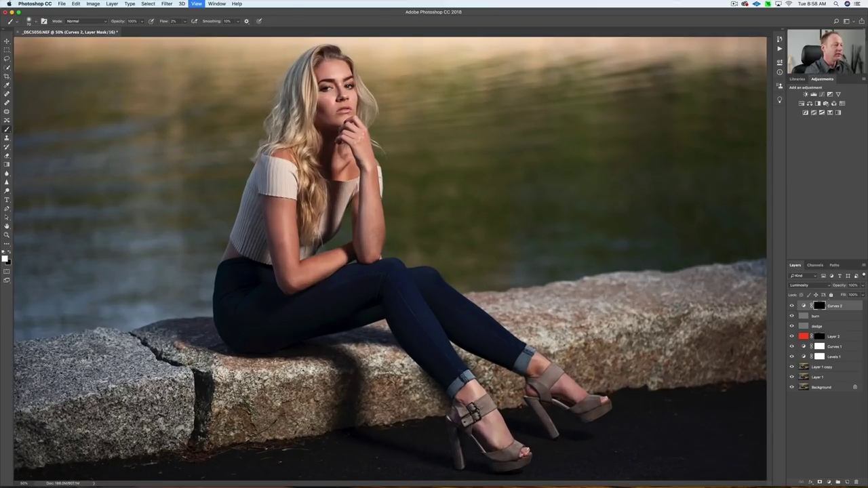
pyautogui.press('super+equal')
pyautogui.press('super+equal')
pyautogui.press('super+equal')
pyautogui.press('super+equal')
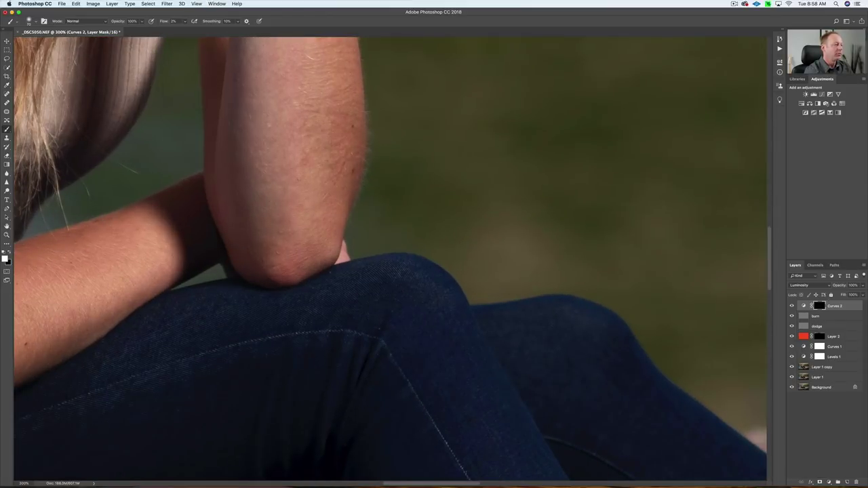
pyautogui.scroll(15, 499, 394)
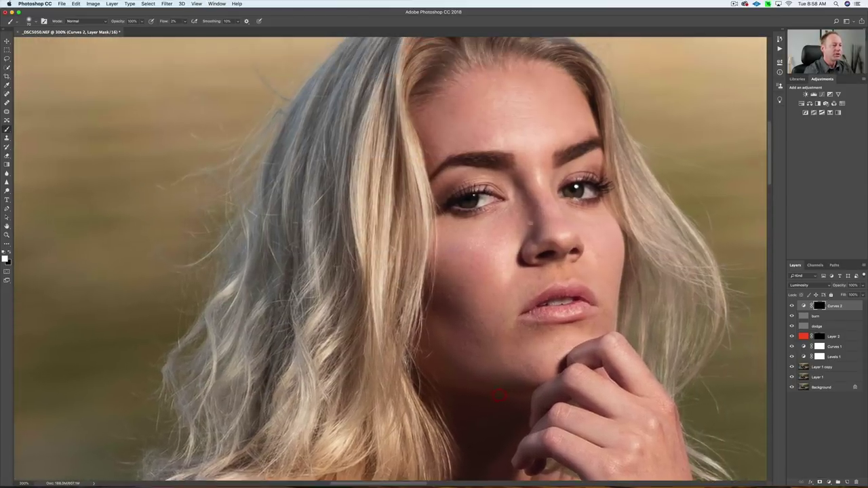
pyautogui.scroll(2, 499, 394)
pyautogui.press('super+equal')
pyautogui.press('super+equal')
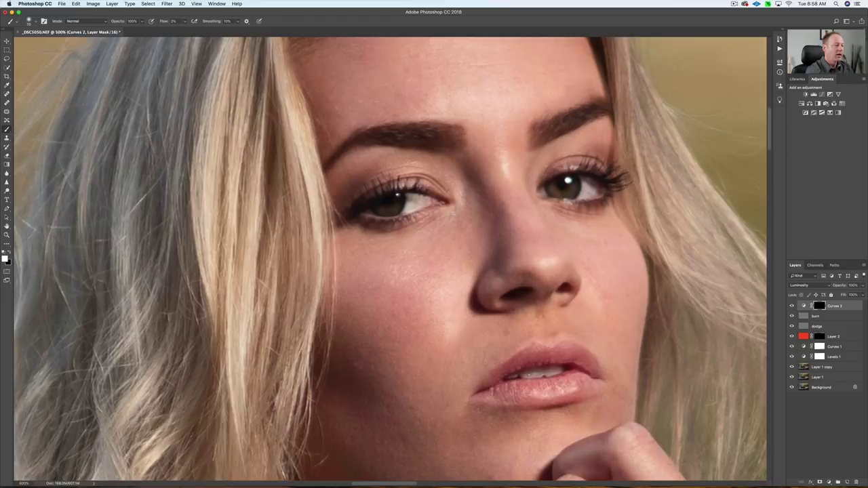
pyautogui.press('super+equal')
pyautogui.scroll(3, 391, 260)
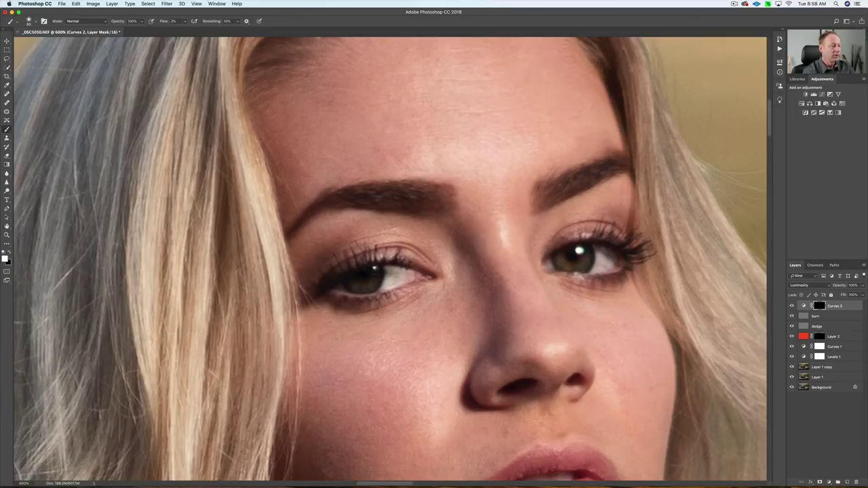
pyautogui.press('[')
pyautogui.press('[')
pyautogui.press('[')
pyautogui.press('[')
pyautogui.rightClick(374, 267)
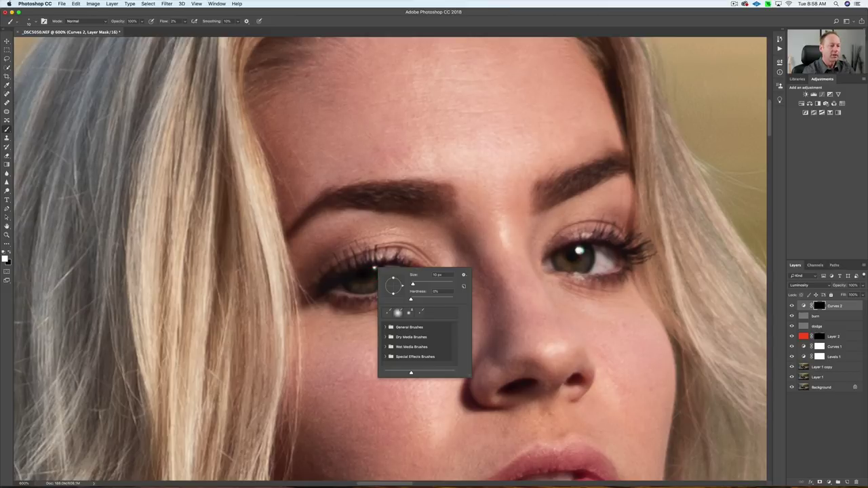
pyautogui.press('Escape')
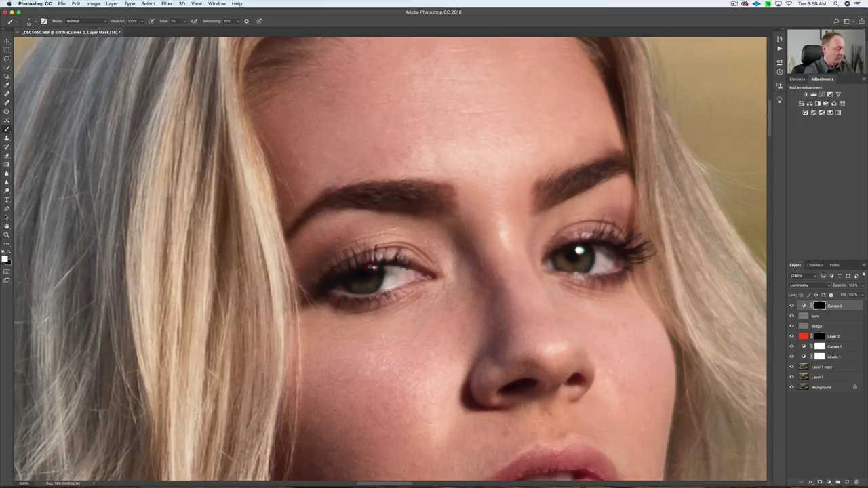
pyautogui.scroll(-1, 374, 268)
pyautogui.scroll(-1, 374, 267)
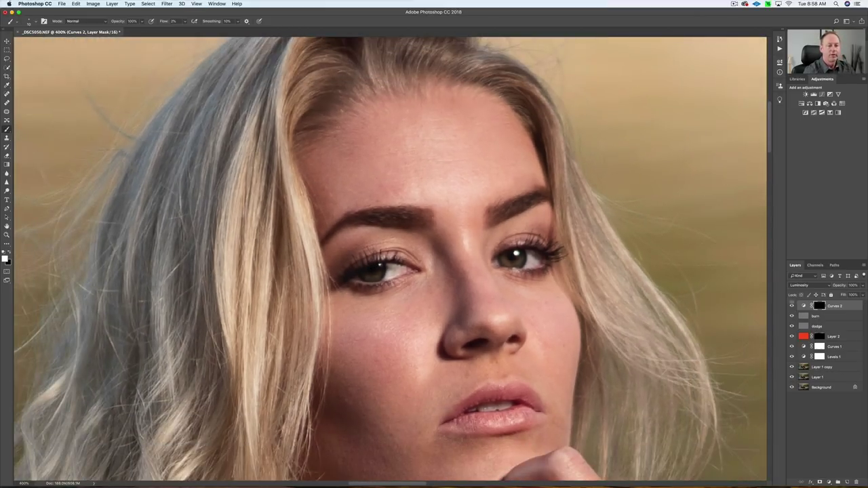
# Compare the eyes with the Curves 2 layer hidden and shown
pyautogui.click(791, 306)
pyautogui.click(791, 306)
pyautogui.click(791, 306)
pyautogui.click(791, 305)
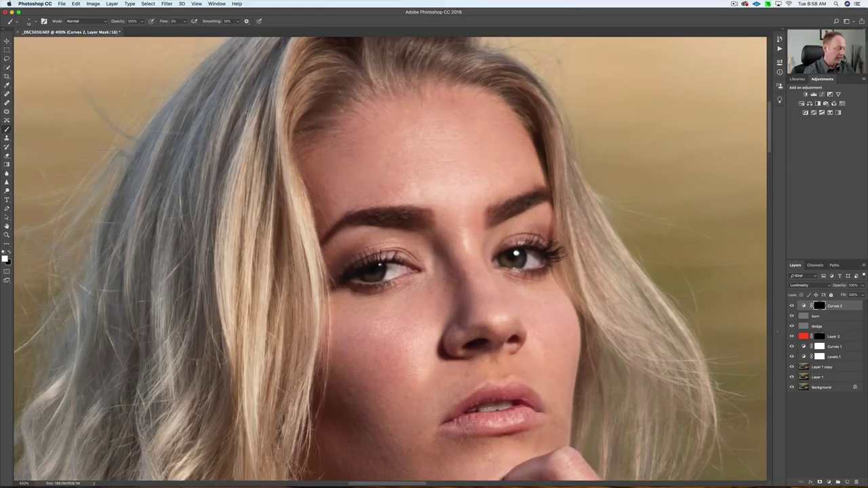
# Reopen the Curves 2 adjustment and bend its midtone point slightly further to fine-tune the eye brightening
pyautogui.doubleClick(803, 306)
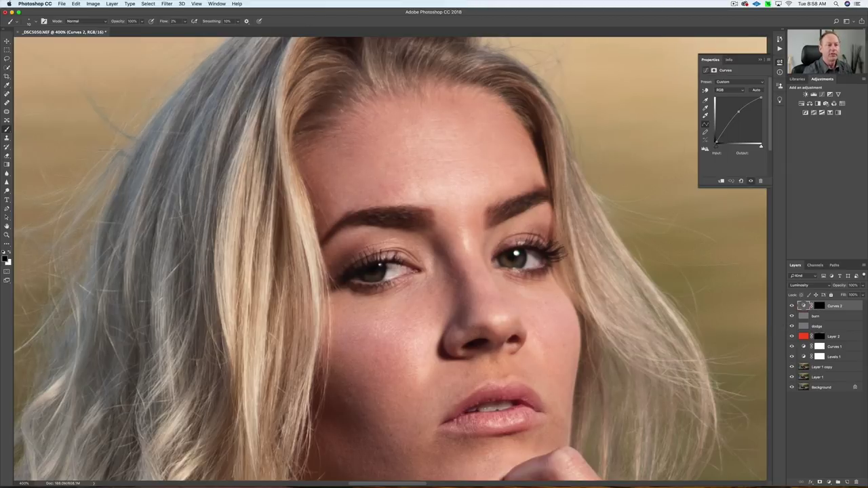
pyautogui.moveTo(738, 110)
pyautogui.mouseDown()
pyautogui.moveTo(730, 103)
pyautogui.moveTo(734, 109)
pyautogui.mouseUp()
pyautogui.click(760, 59)
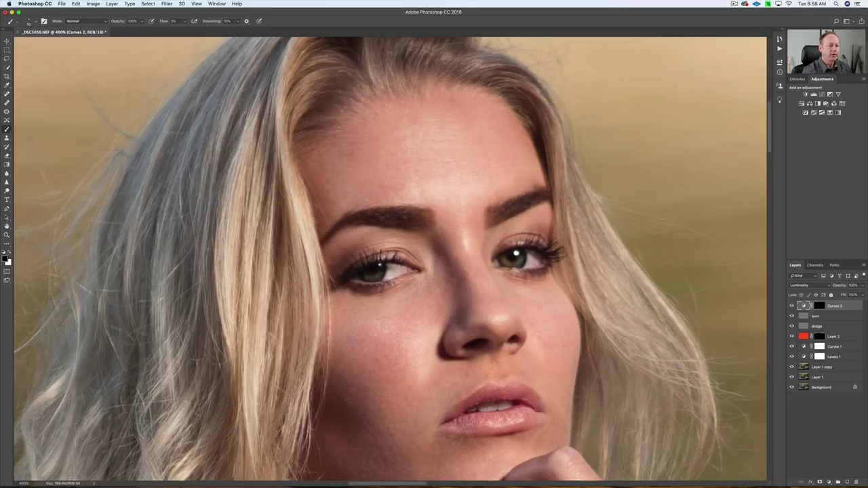
# Compare the whole retouched portrait with the original by showing only the Background layer
pyautogui.press('super+minus')
pyautogui.press('super+minus')
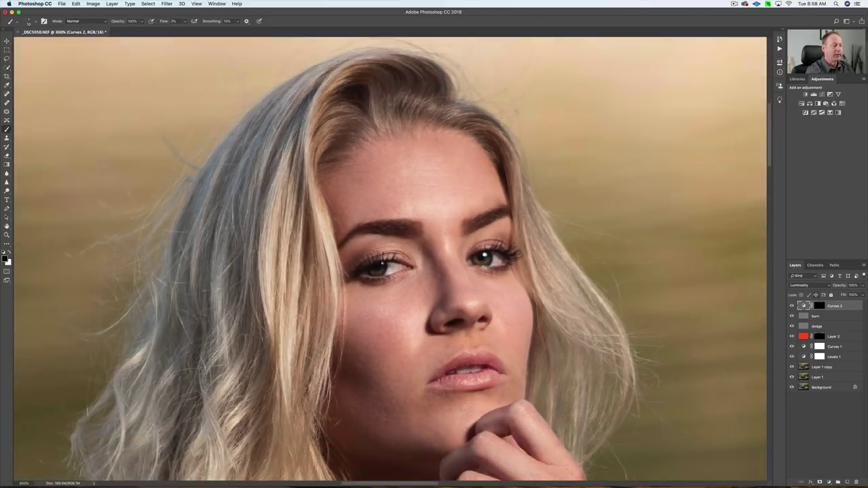
pyautogui.press('super+minus')
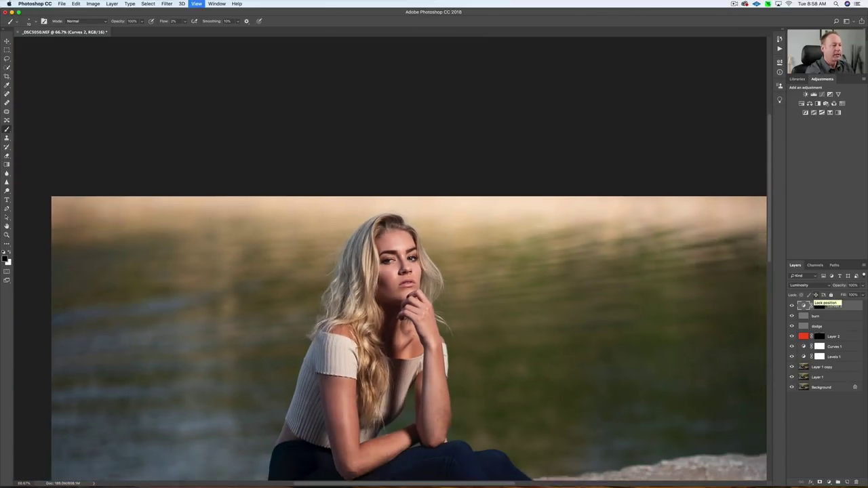
pyautogui.press('super+minus')
pyautogui.press('super+minus')
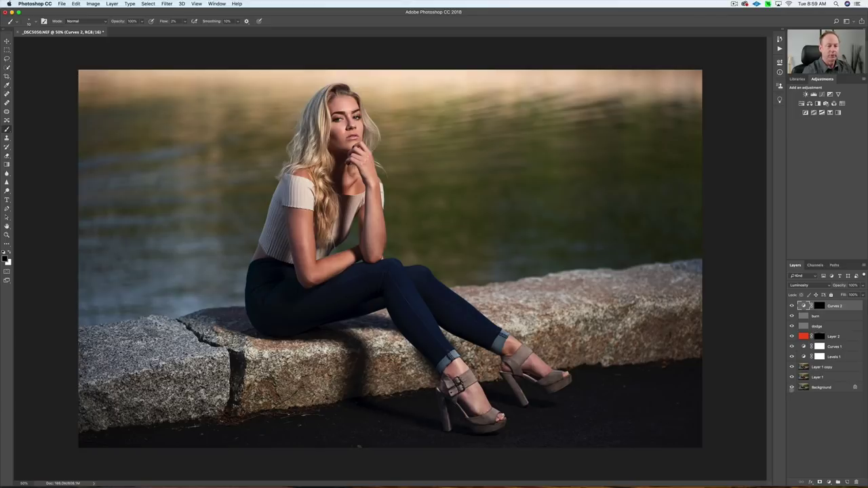
pyautogui.keyDown('alt'); pyautogui.click(791, 387); pyautogui.keyUp('alt')
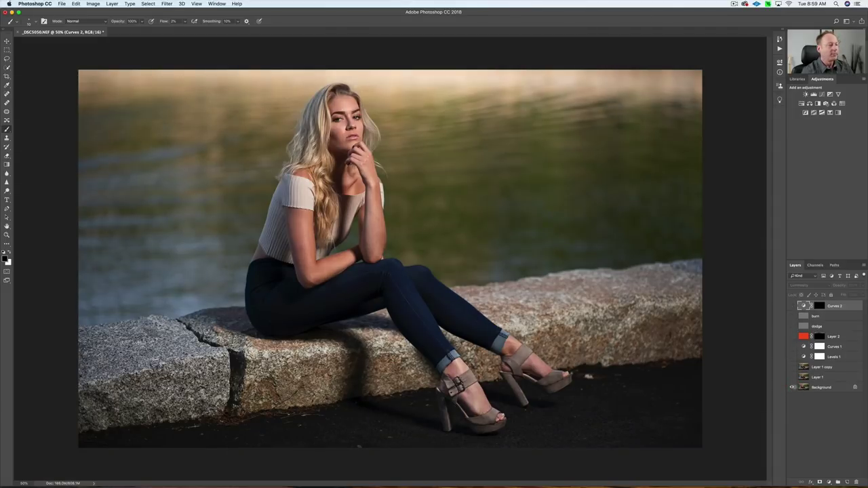
pyautogui.keyDown('alt'); pyautogui.click(791, 387); pyautogui.keyUp('alt')
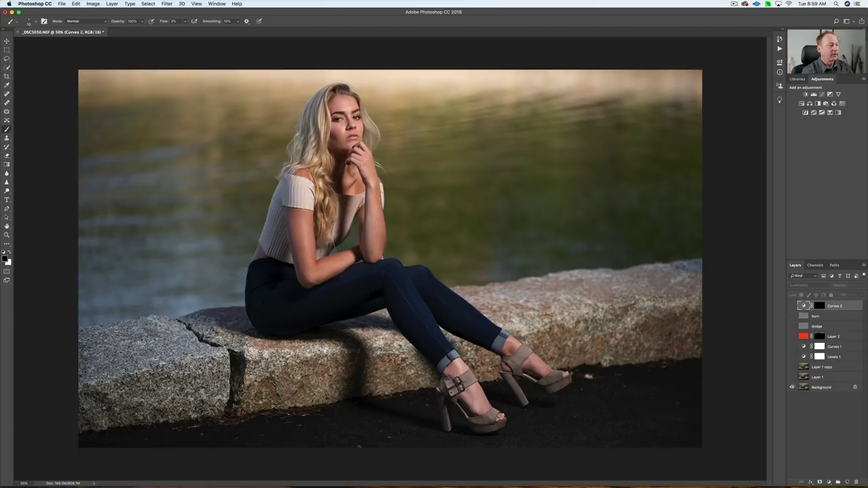